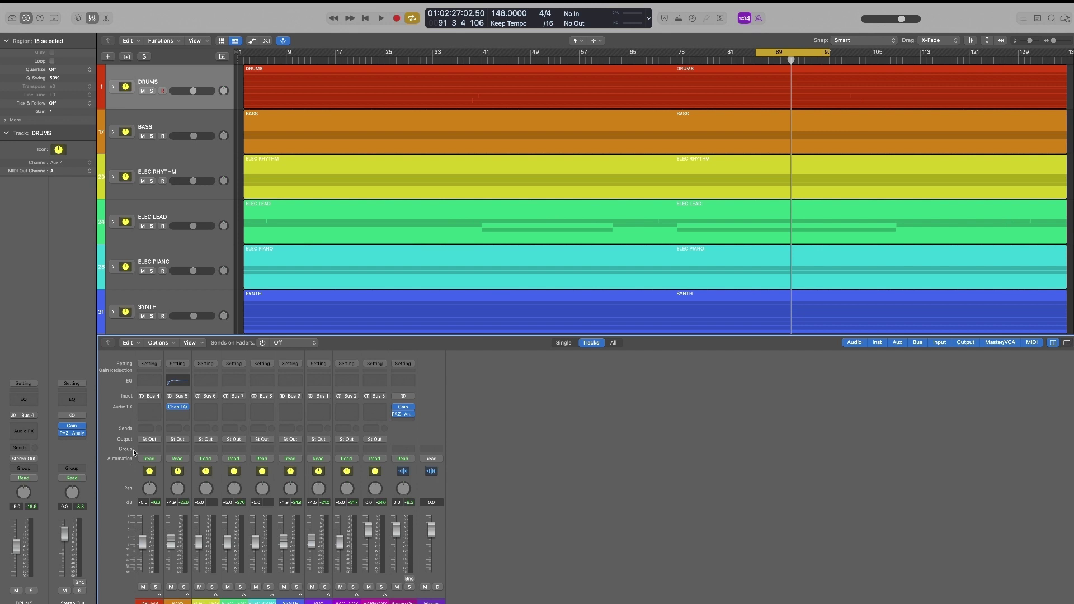
Route the DRUMS through HARMONY channels' outputs to Bus 20
left_click(153, 362)
left_click(374, 357, "shift")
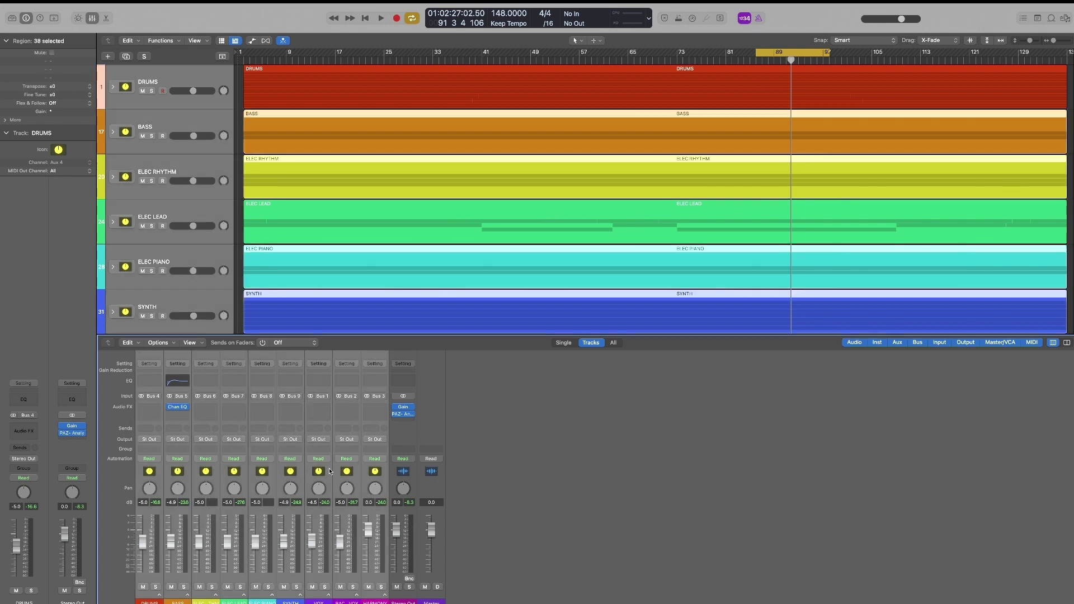
left_click(144, 439)
mouse_move(168, 476)
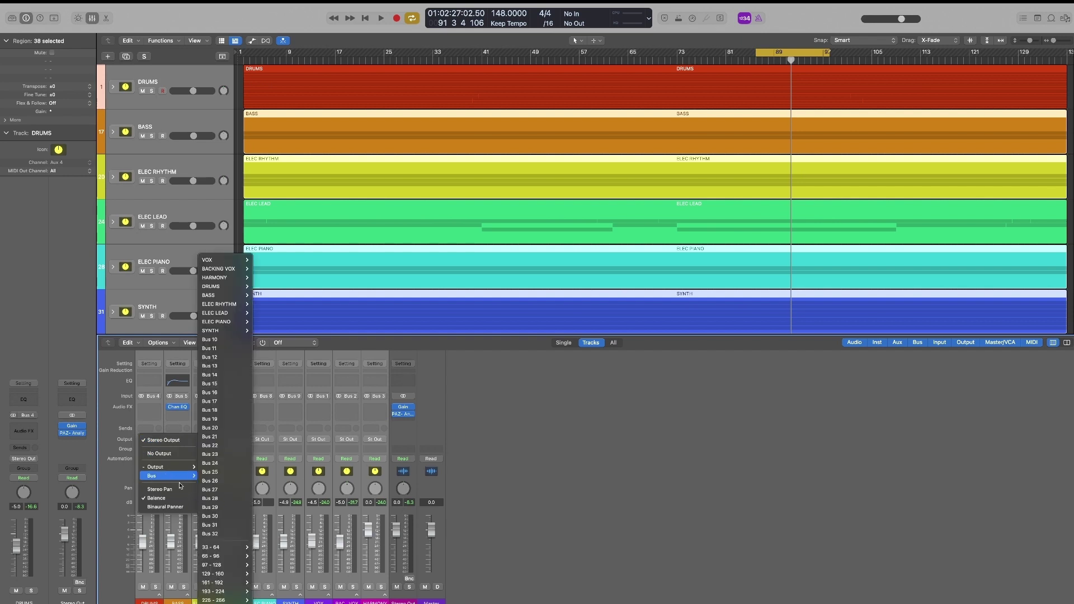
left_click(401, 431)
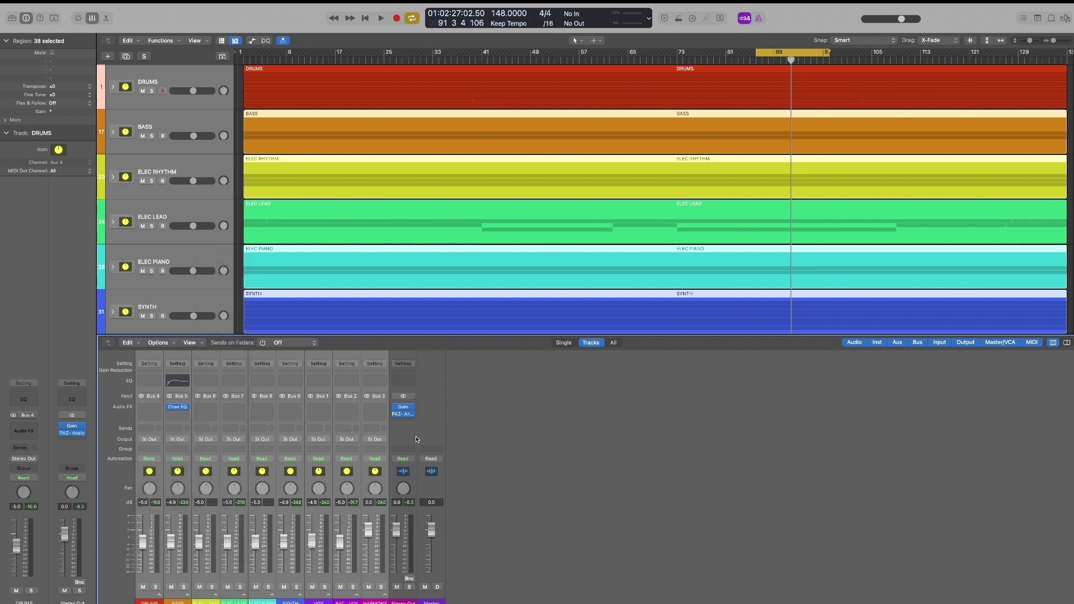
left_click(401, 431)
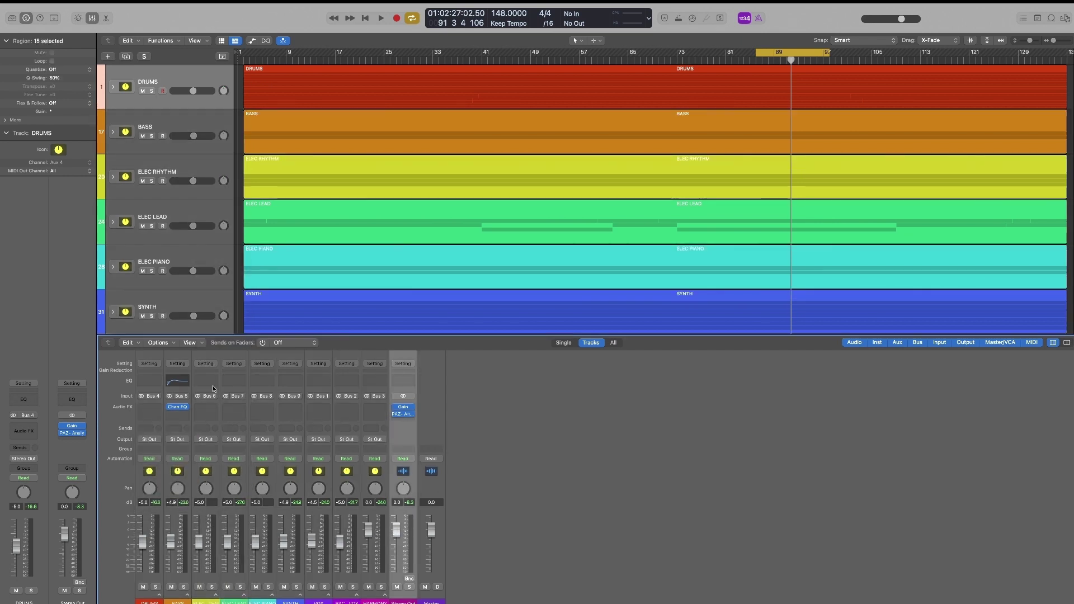
left_click(150, 361)
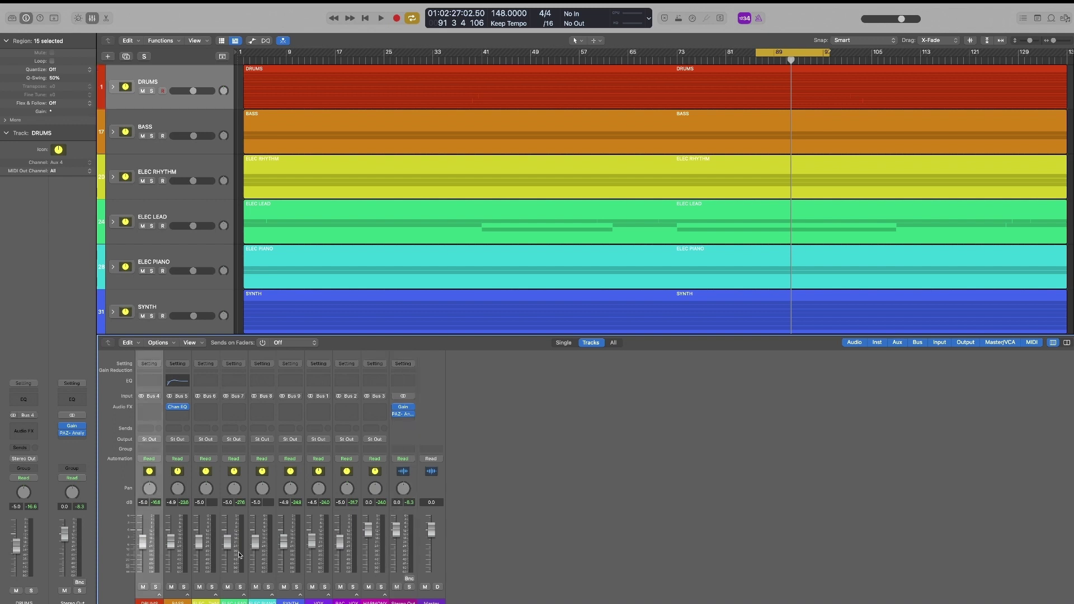
left_click(368, 360, "shift")
left_click(147, 441)
mouse_move(157, 476)
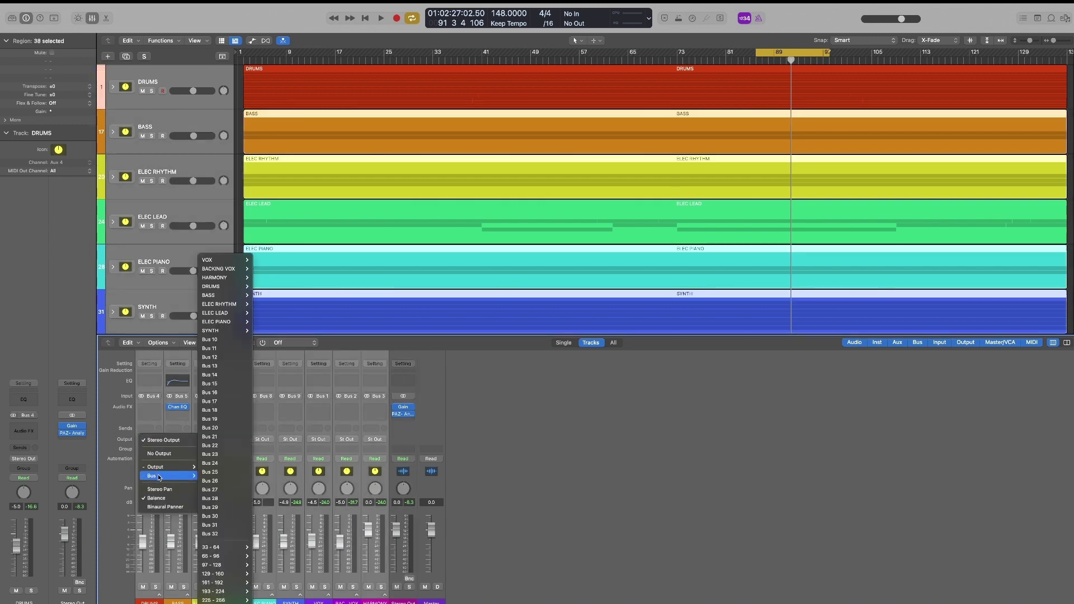
left_click(210, 427)
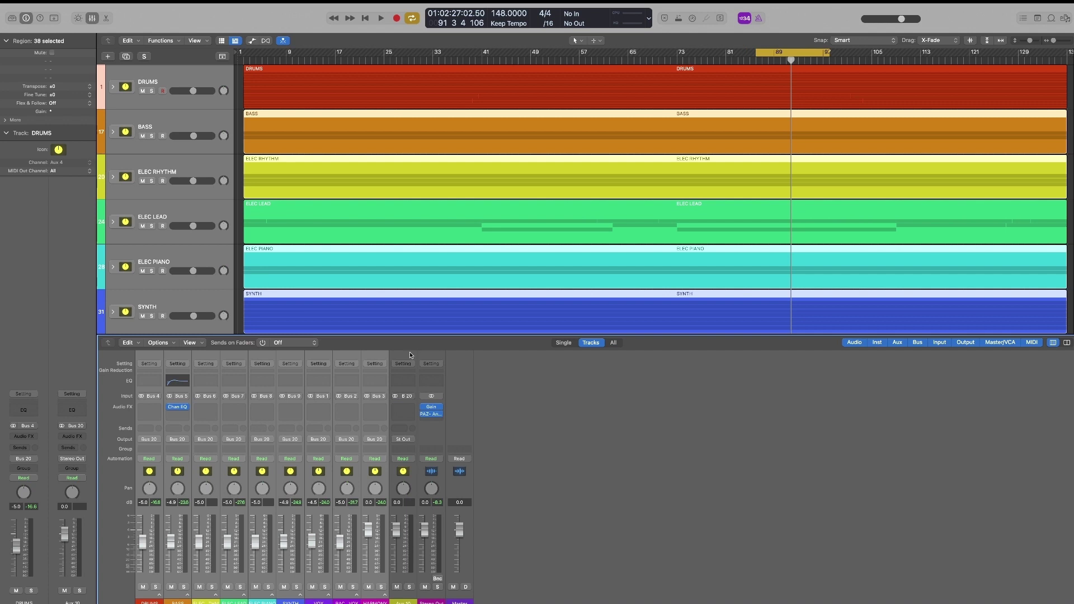
Name the new Aux 20 strip MIX BUS via its context menu
left_click(400, 373)
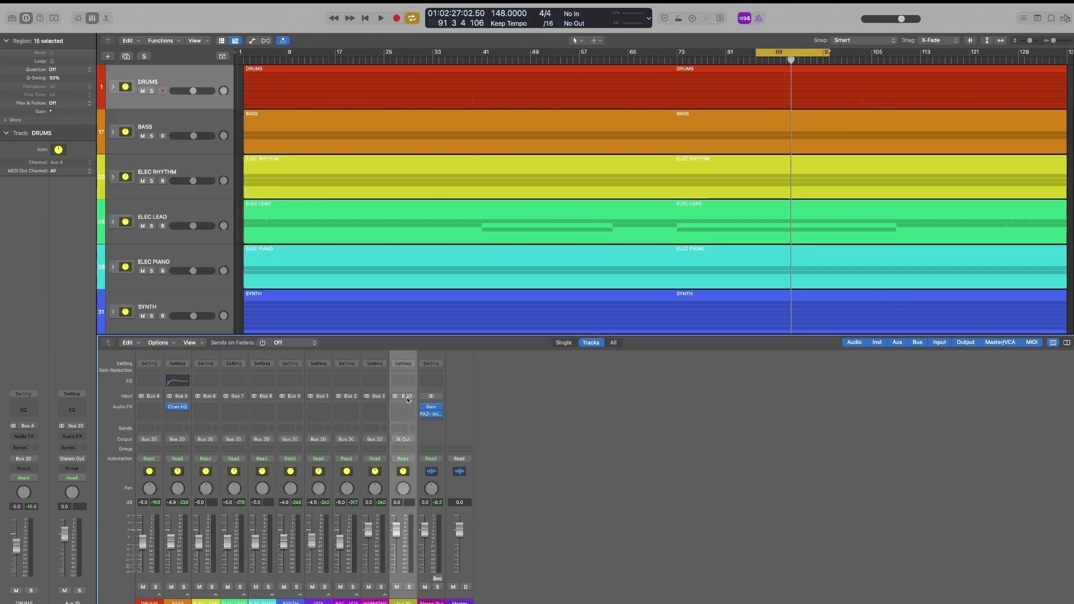
right_click(406, 357)
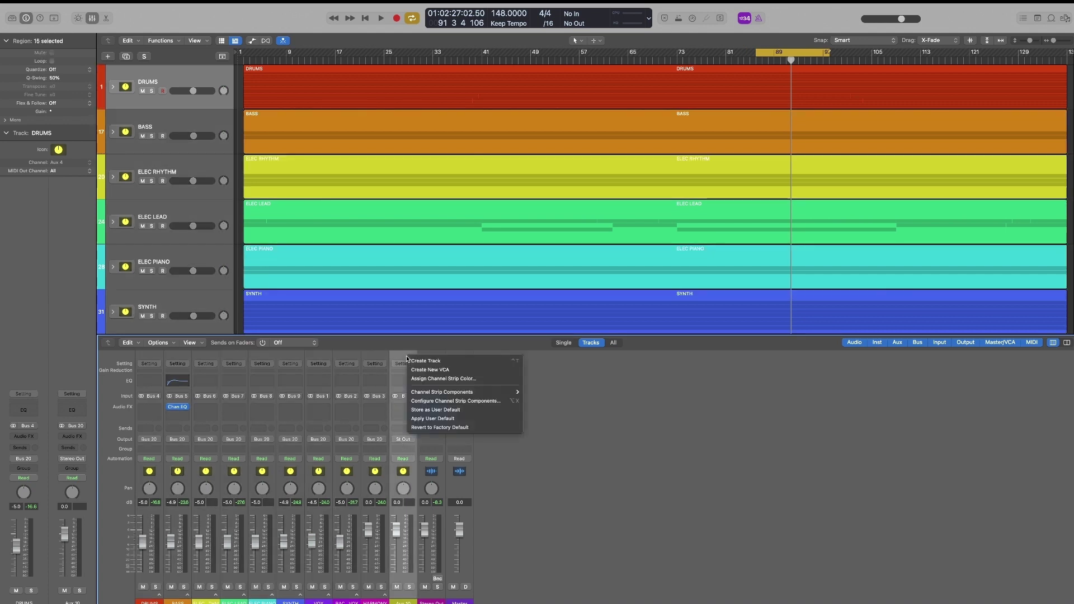
left_click(484, 379)
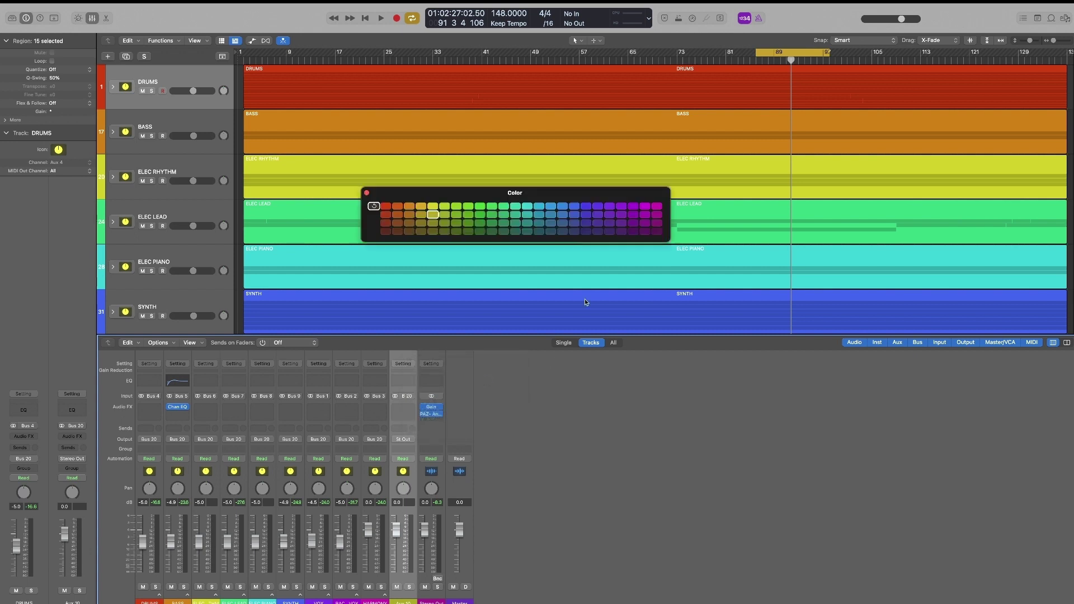
left_click(368, 193)
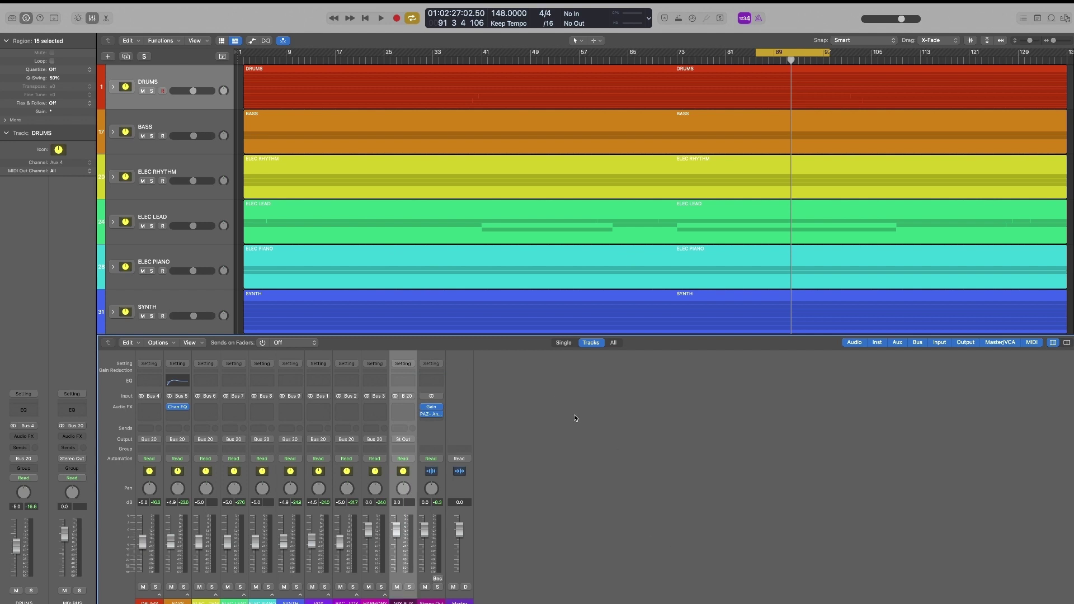
left_click(152, 364)
left_click(375, 387, "shift")
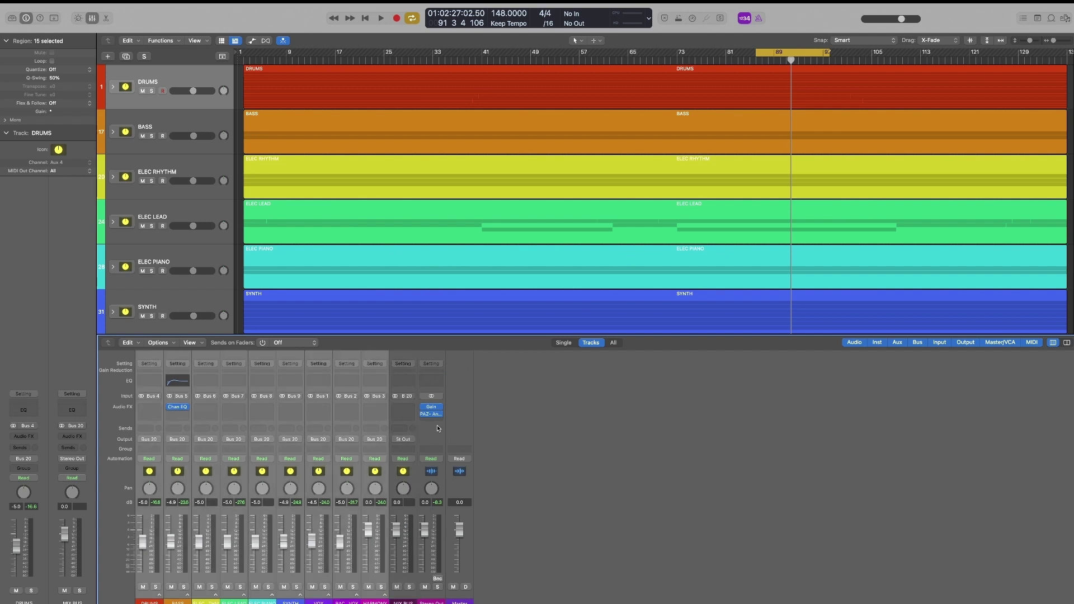
left_click(400, 410)
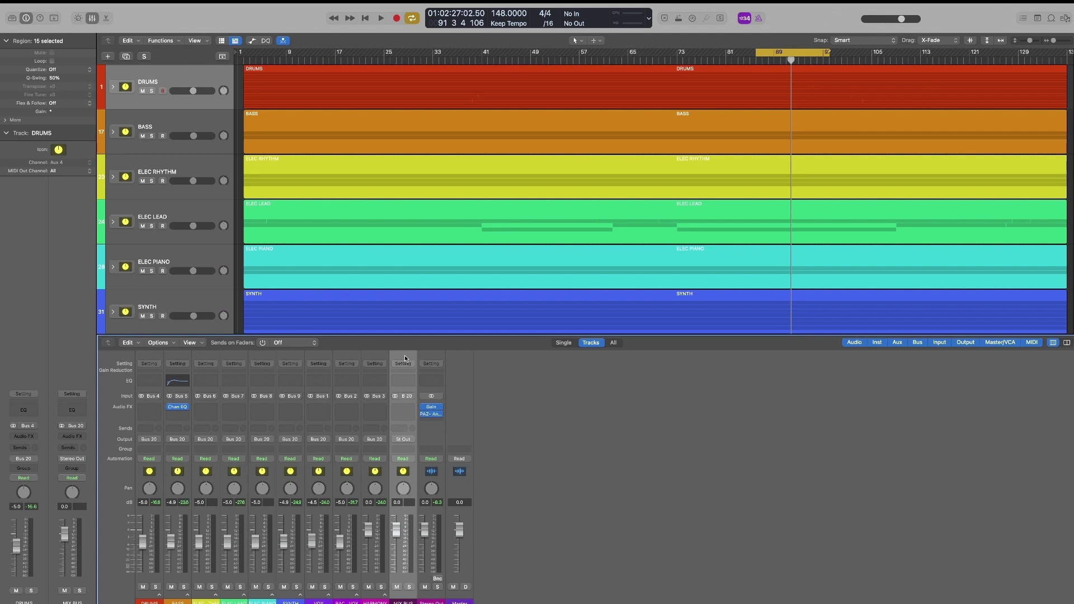
Add a Channel EQ to MIX BUS, test a low-mid boost, and browse the Slate Digital plug-ins for the next slot
double_click(404, 383)
mouse_move(621, 126)
left_mouse_down()
mouse_move(573, 255)
mouse_move(591, 193)
left_mouse_up()
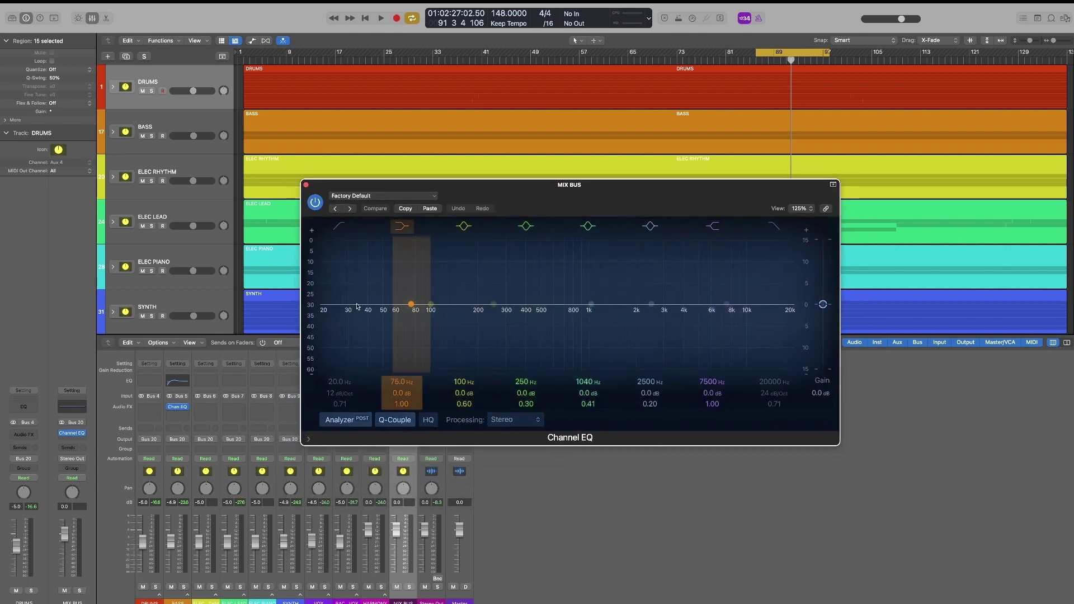
mouse_move(479, 304)
left_mouse_down()
mouse_move(432, 253)
mouse_move(623, 259)
mouse_move(466, 245)
mouse_move(504, 305)
left_mouse_up()
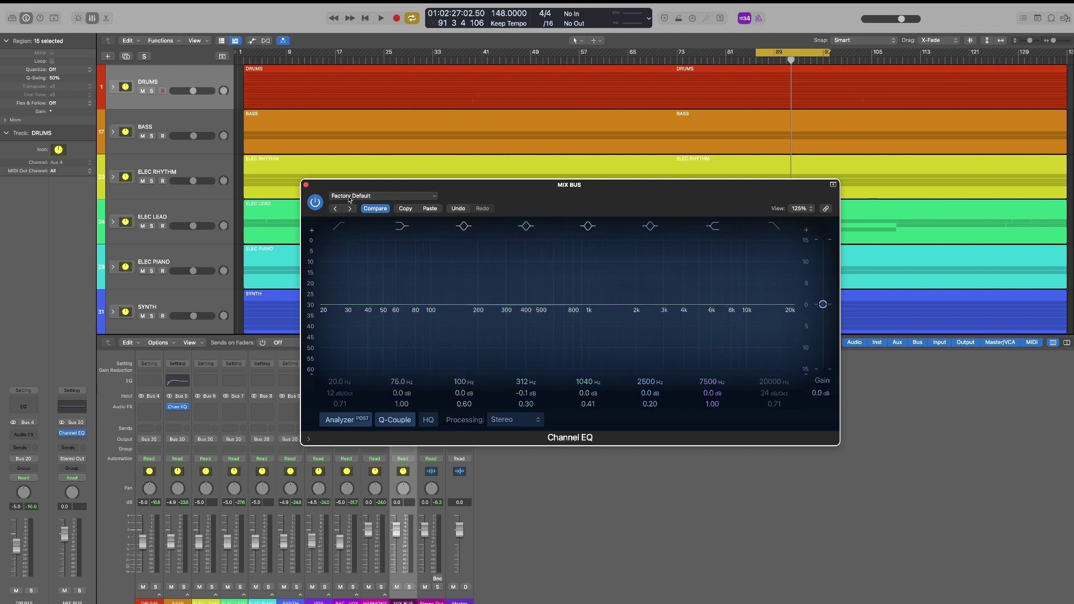
left_click(308, 186)
left_click(403, 409)
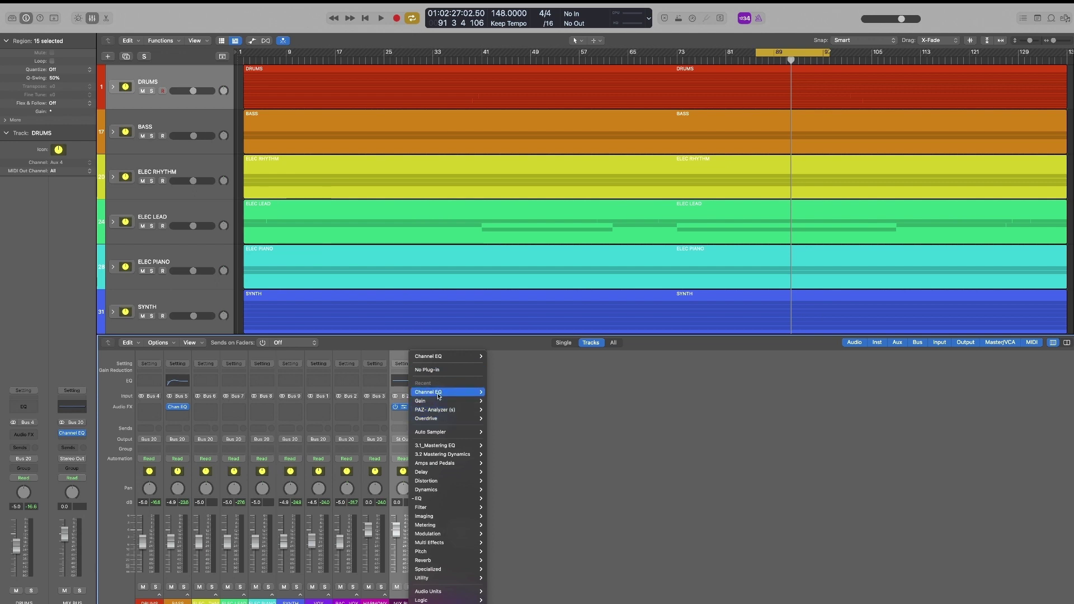
mouse_move(429, 590)
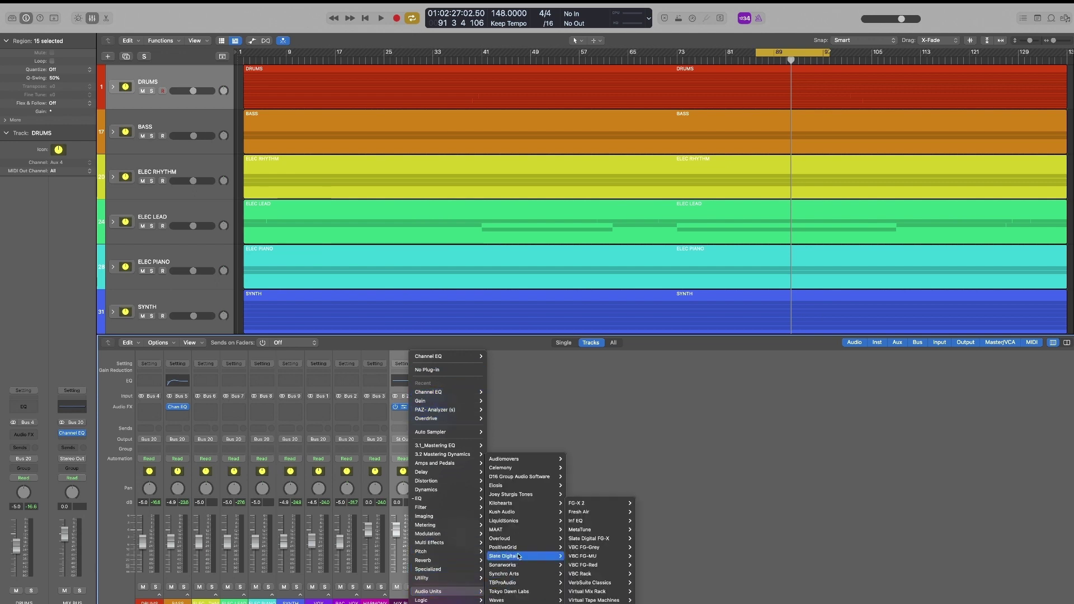
mouse_move(504, 556)
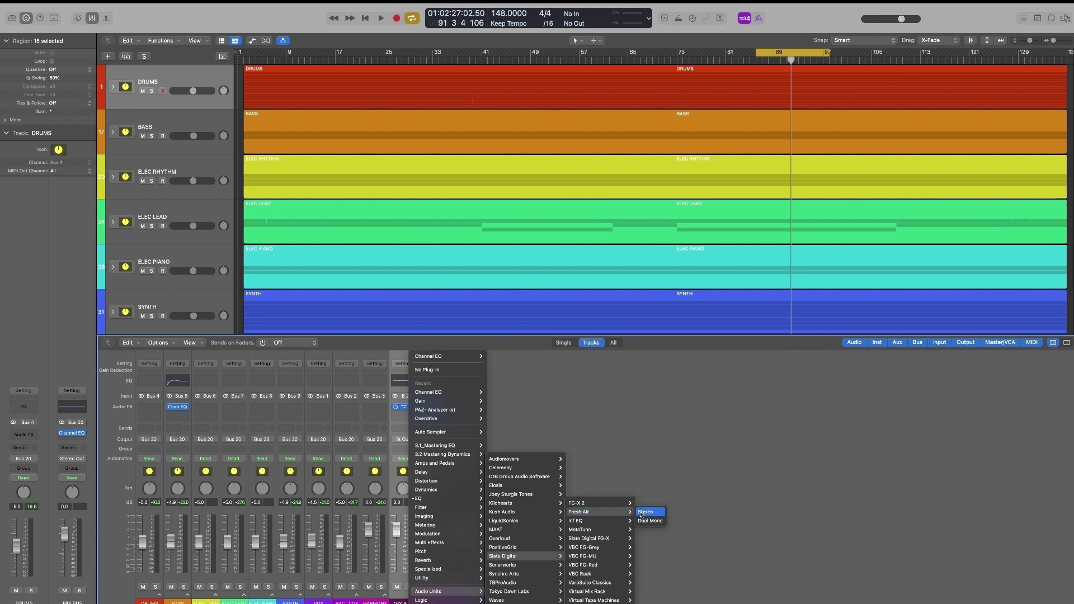
Insert Fresh Air on MIX BUS, then replace it with a stereo Infinity EQ
left_click(629, 330)
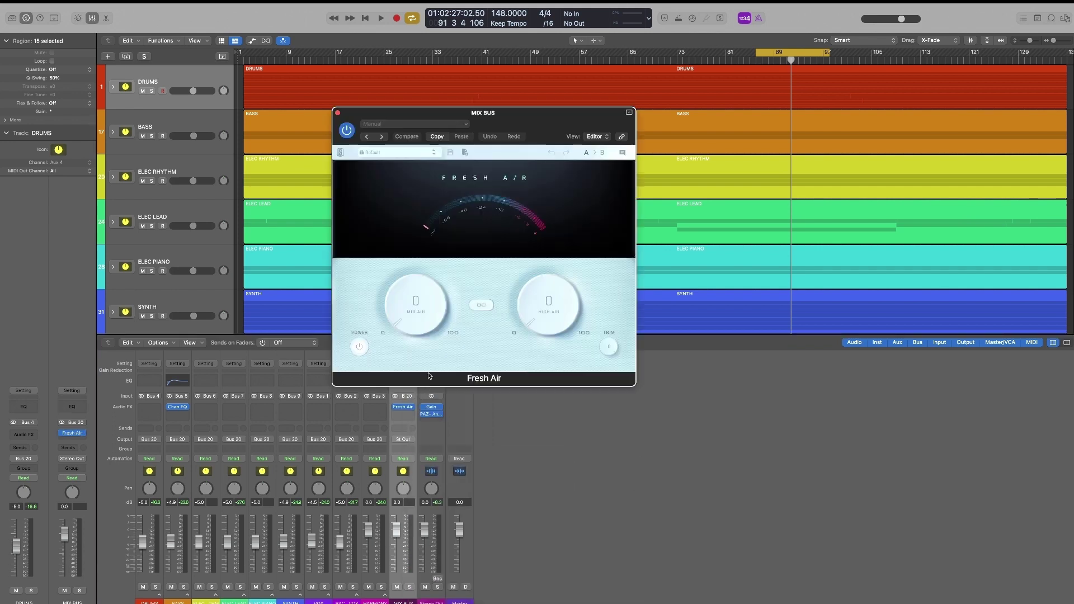
left_click(347, 132)
left_click(337, 111)
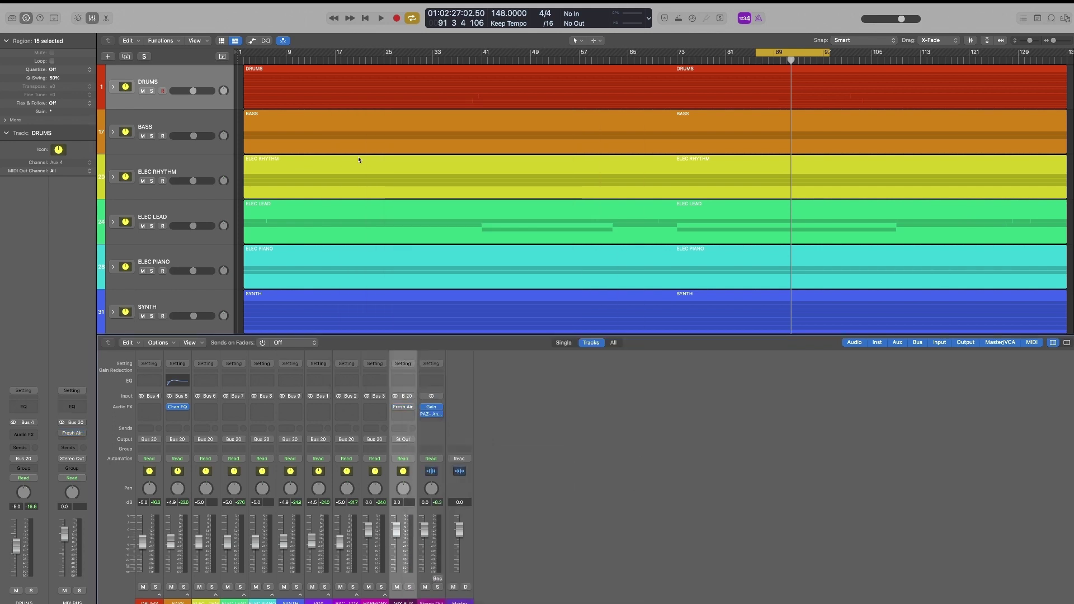
left_click(409, 407)
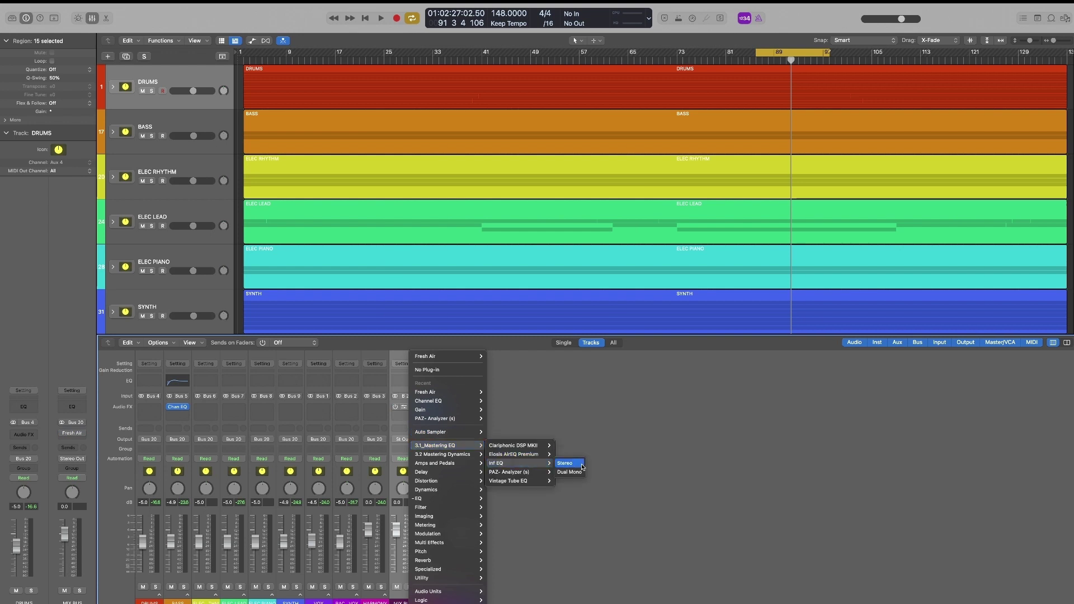
left_click(678, 322)
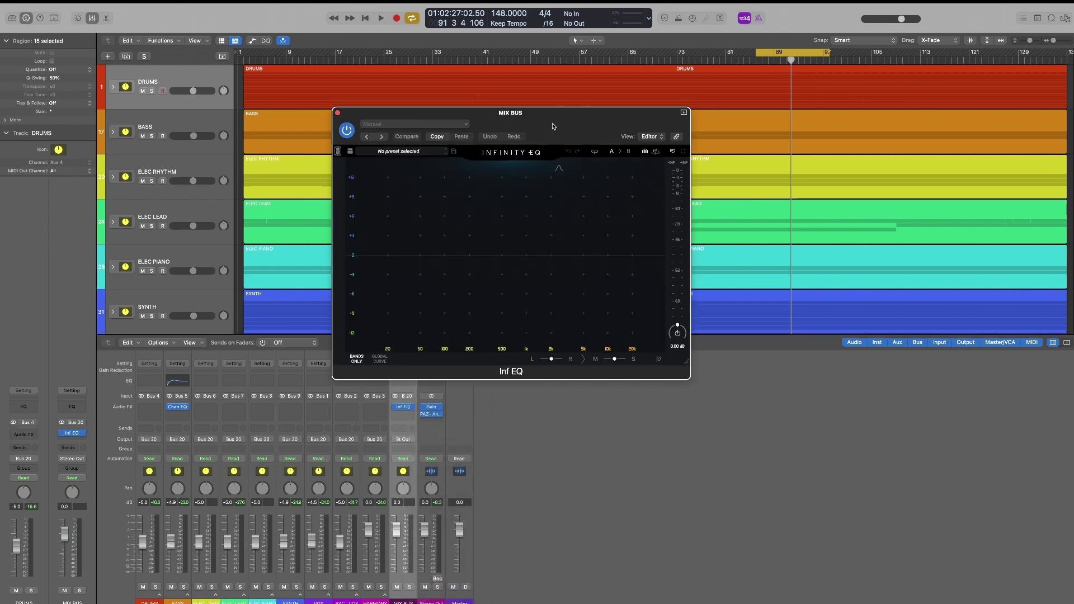
Create a high-shelf band in Infinity EQ and sweep it between about 5 kHz and 20 kHz
mouse_move(566, 290)
left_mouse_down()
mouse_move(483, 257)
mouse_move(612, 247)
mouse_move(538, 299)
mouse_move(591, 376)
mouse_move(672, 324)
mouse_move(634, 323)
mouse_move(610, 298)
left_mouse_up()
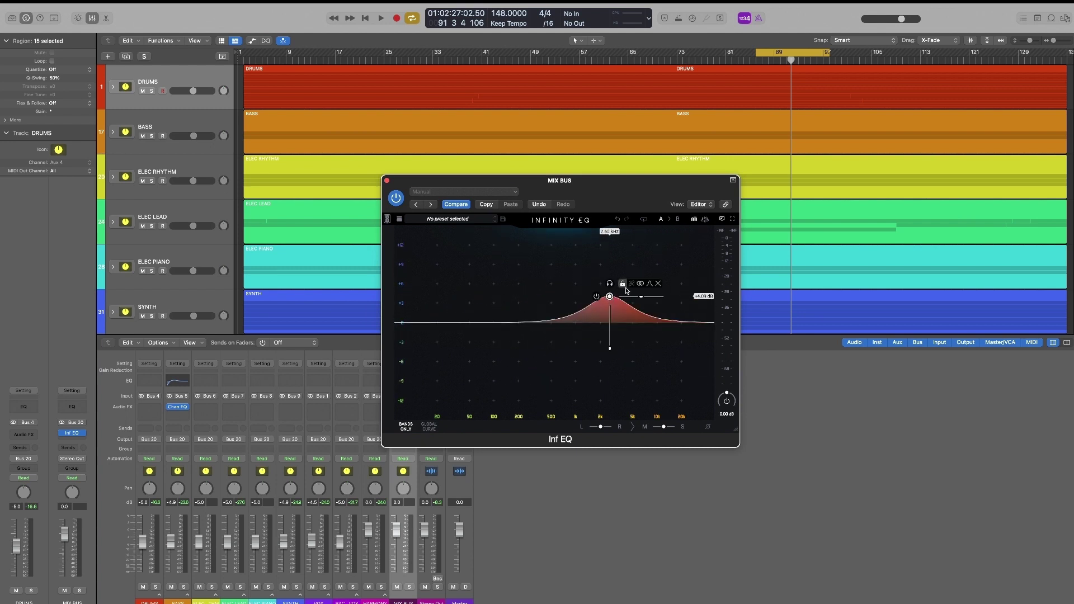
left_click(649, 286)
left_click(649, 286)
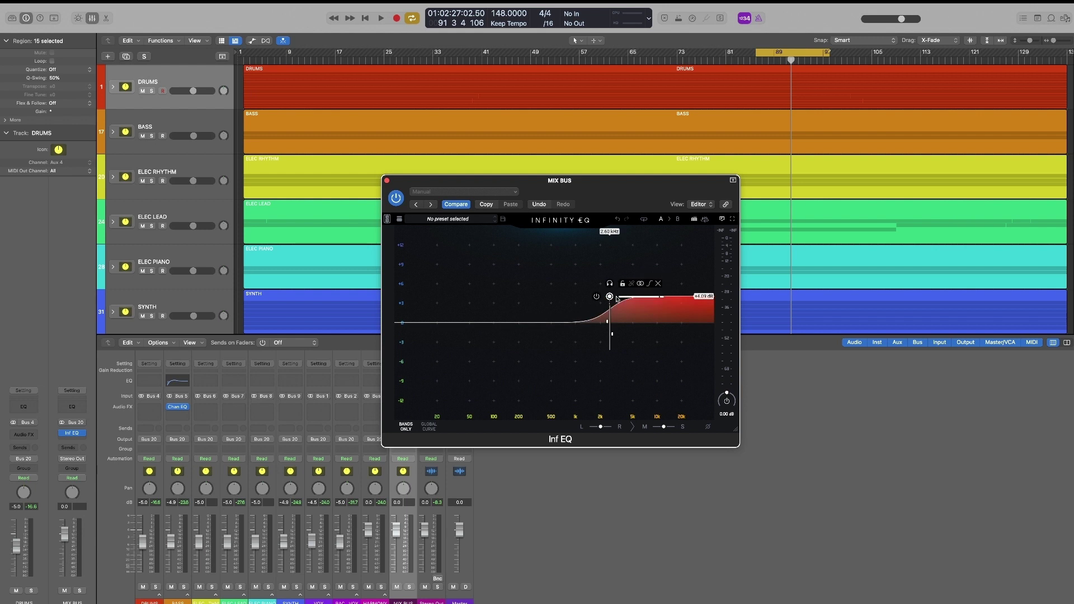
left_click_drag(610, 298, 652, 296)
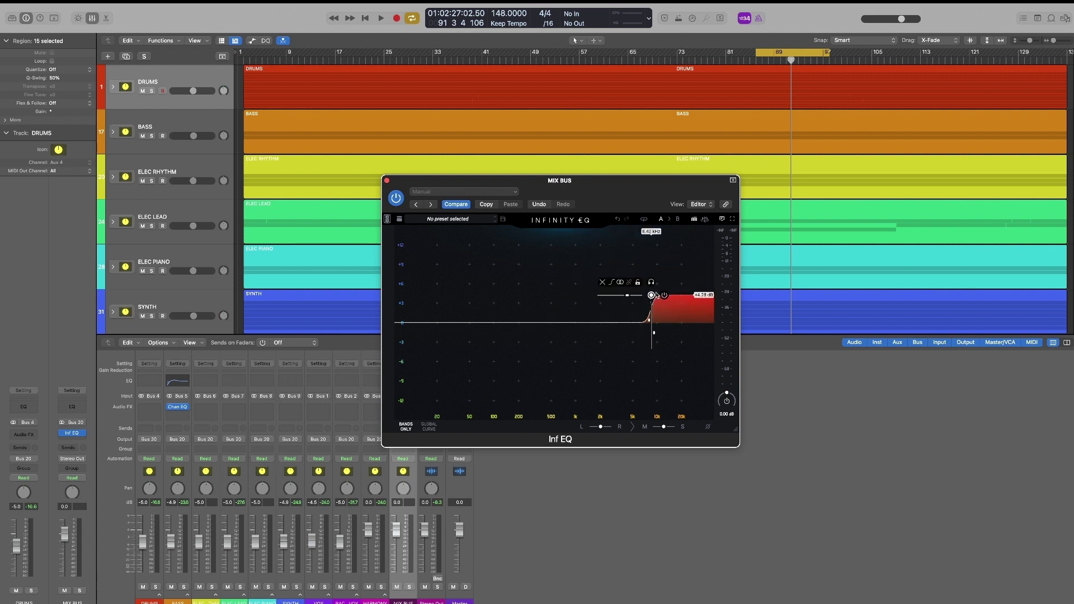
mouse_move(651, 297)
left_mouse_down()
mouse_move(647, 338)
mouse_move(635, 300)
left_mouse_up()
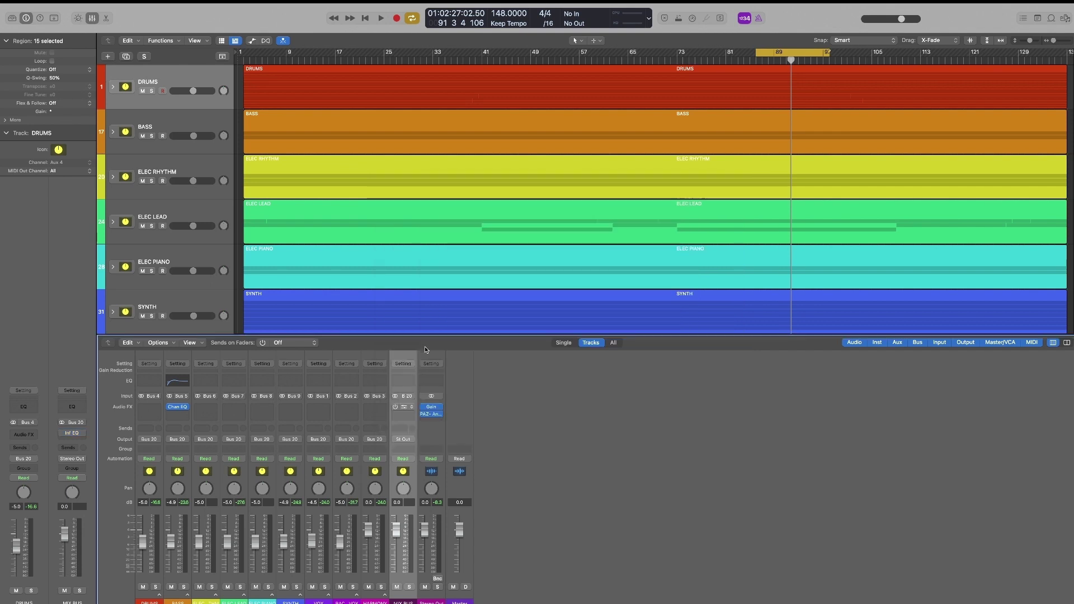
mouse_move(543, 182)
left_mouse_down()
mouse_move(675, 252)
mouse_move(633, 276)
left_mouse_up()
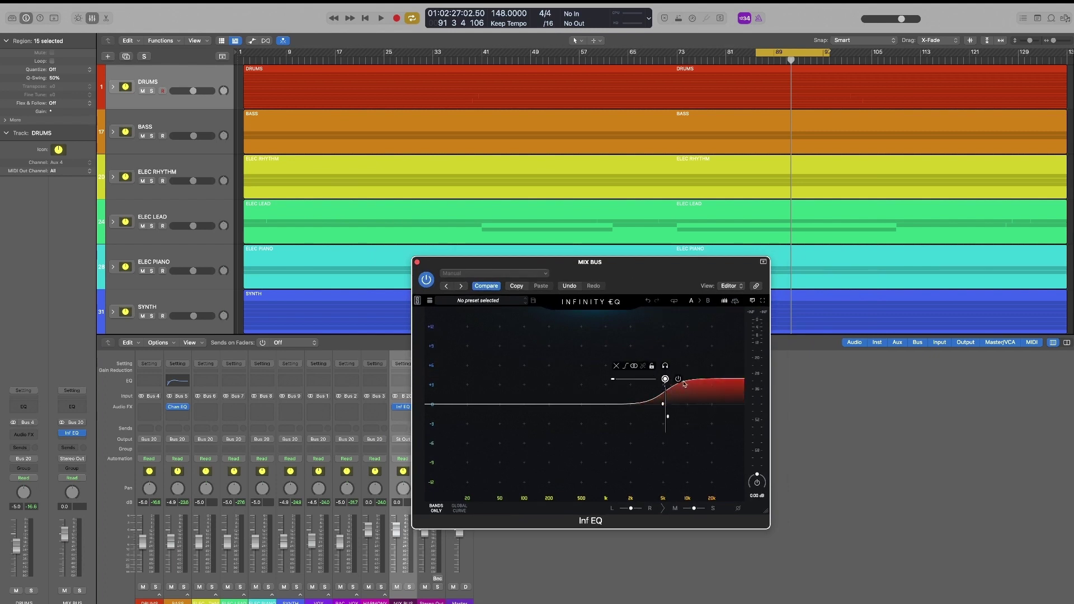
left_click_drag(666, 378, 671, 381)
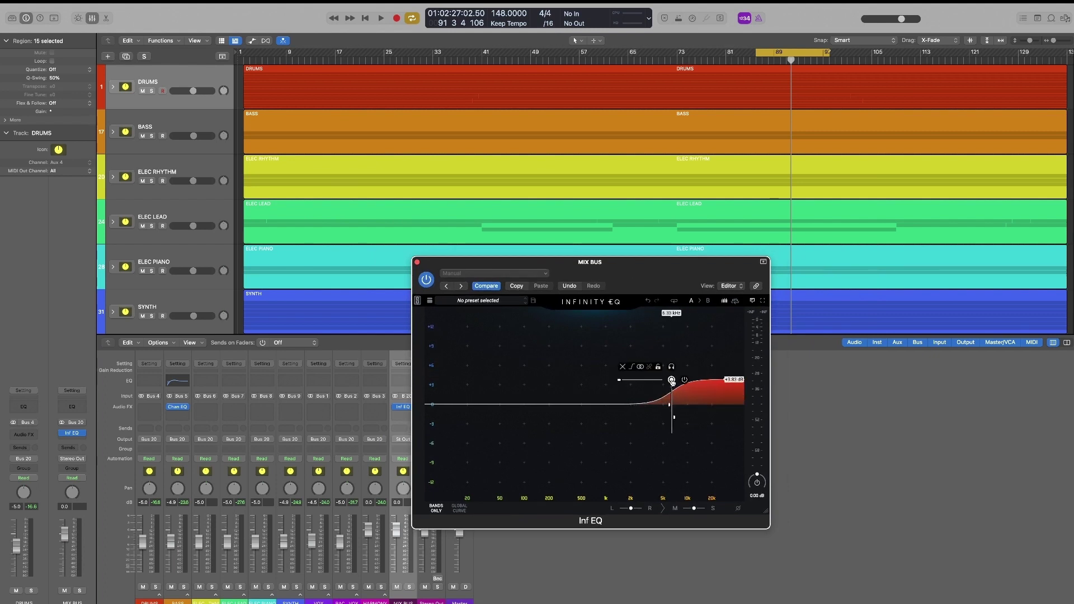
left_click_drag(644, 286, 509, 270)
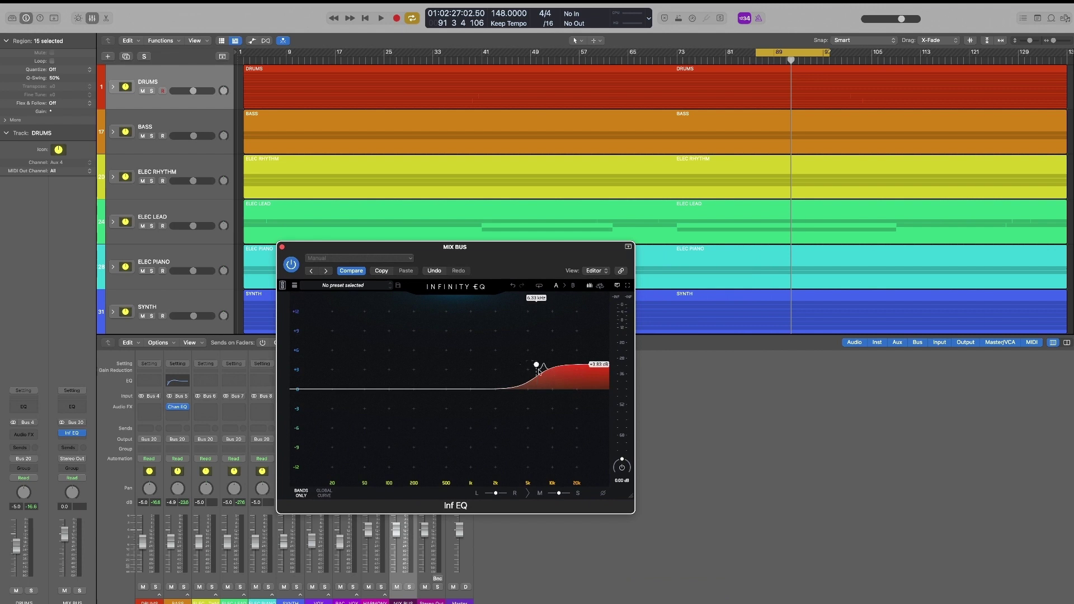
left_click_drag(539, 371, 567, 386)
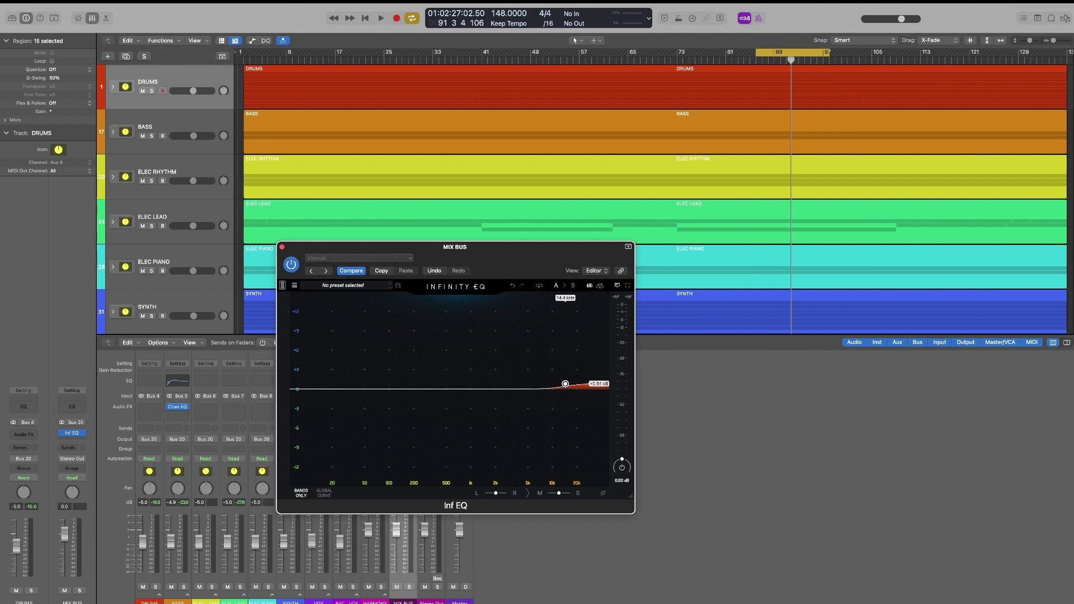
left_click_drag(565, 384, 577, 388)
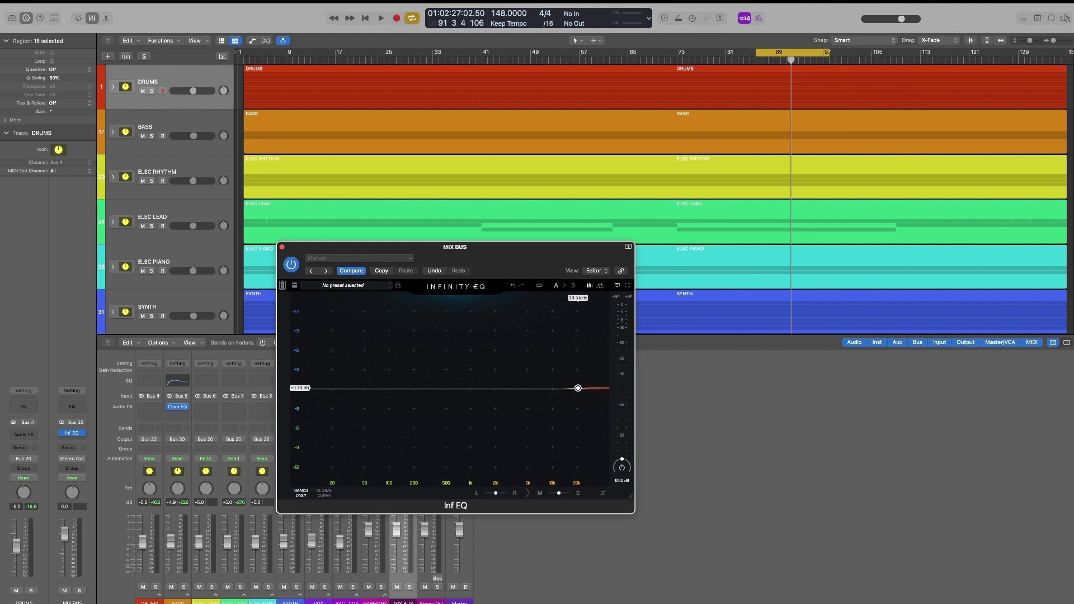
Audition the mix and settle the shelf at roughly +6.5 dB from about 4.4 kHz, then stop playback
key("space")
left_click_drag(577, 388, 543, 347)
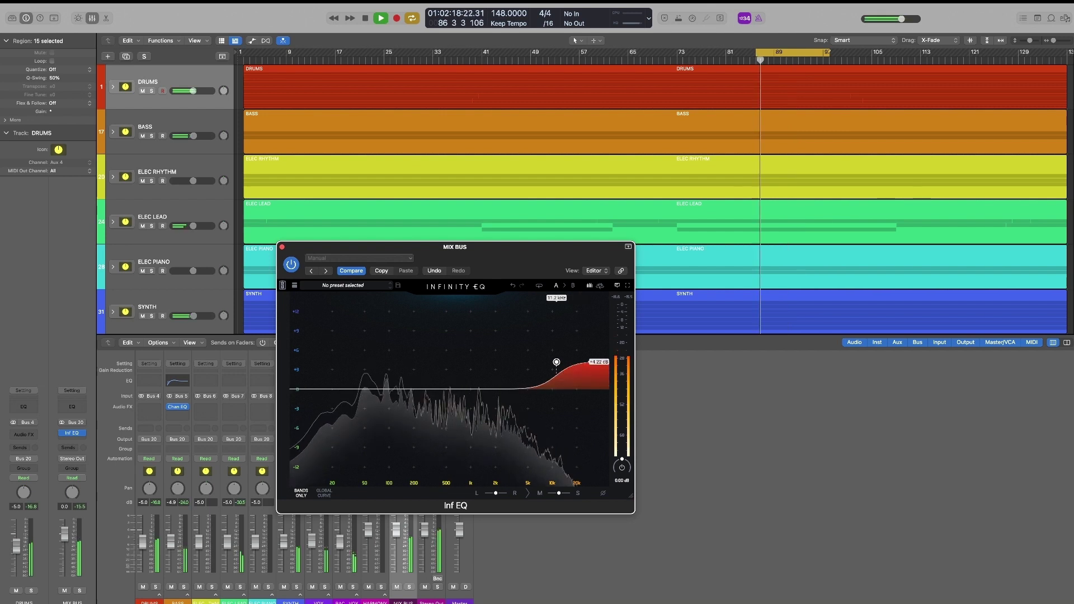
mouse_move(545, 346)
left_mouse_down()
mouse_move(524, 348)
mouse_move(534, 350)
left_mouse_up()
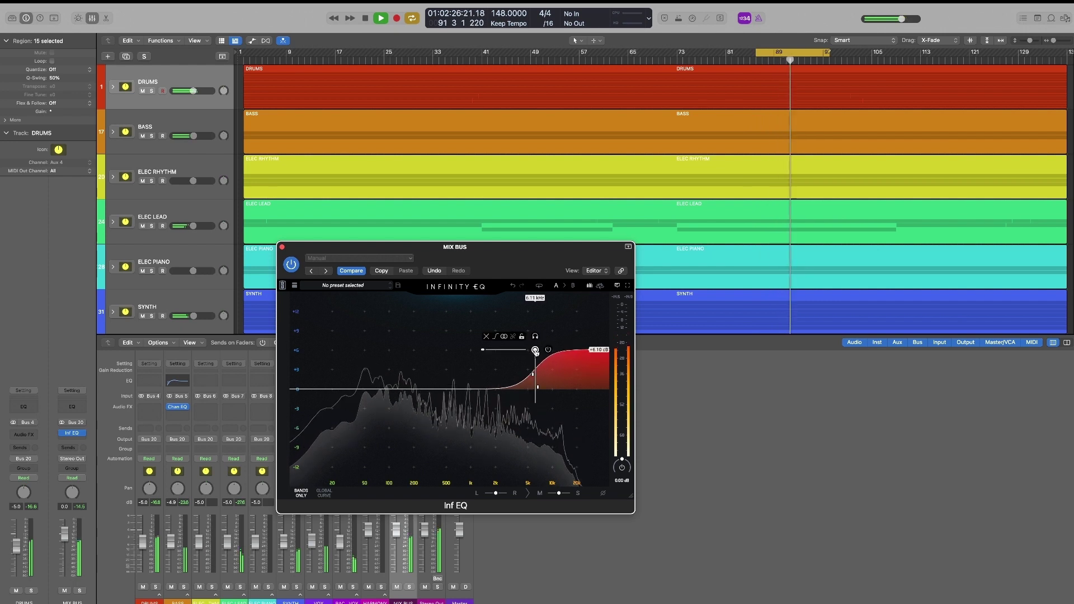
left_click_drag(515, 267, 572, 256)
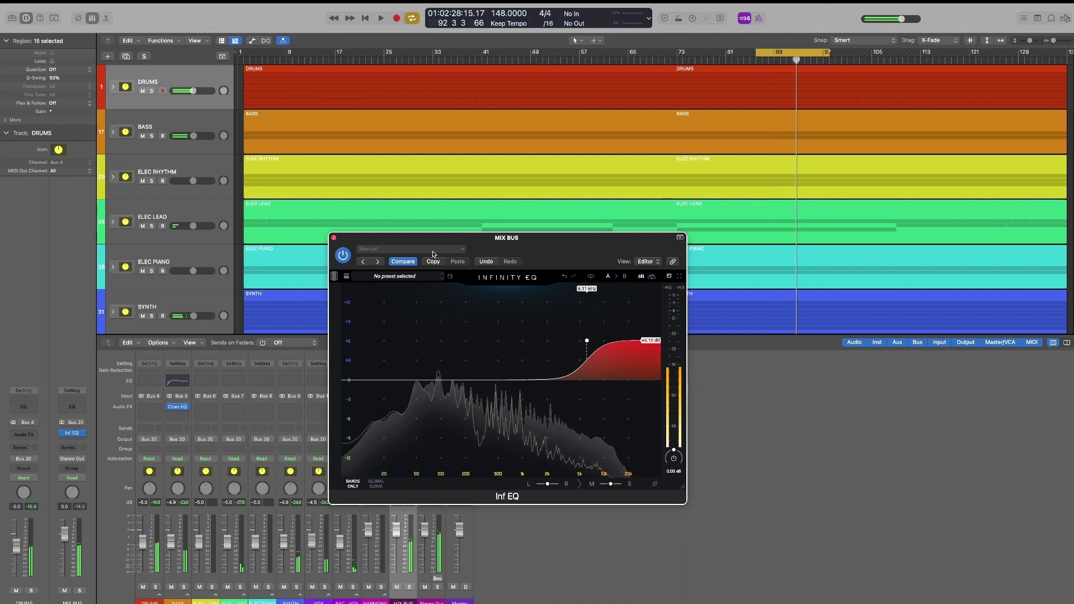
key("space")
left_click_drag(431, 245, 441, 243)
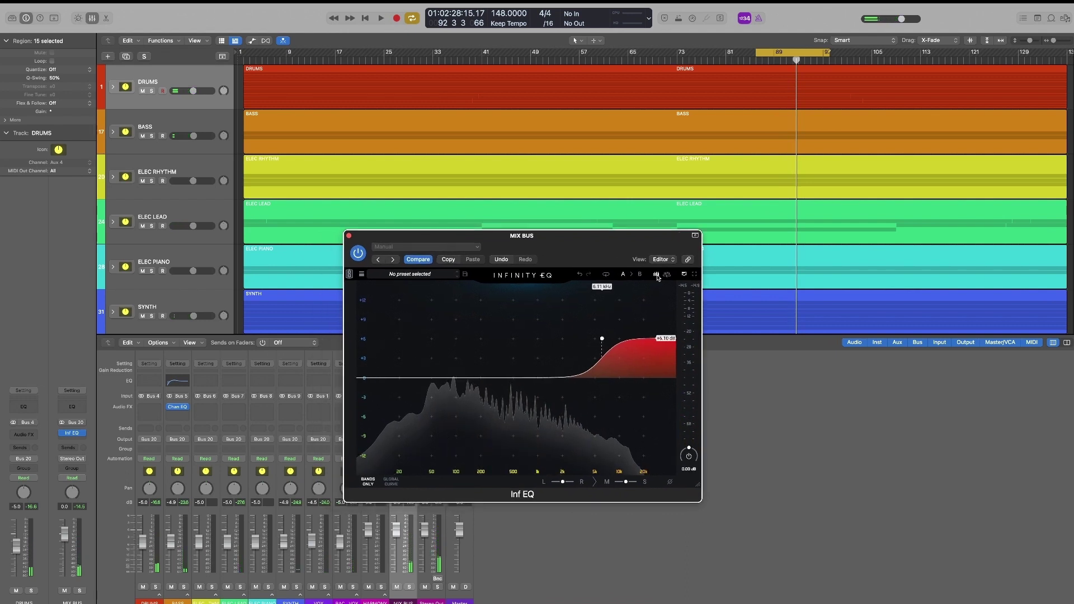
left_click_drag(606, 258, 672, 199)
left_click(409, 407)
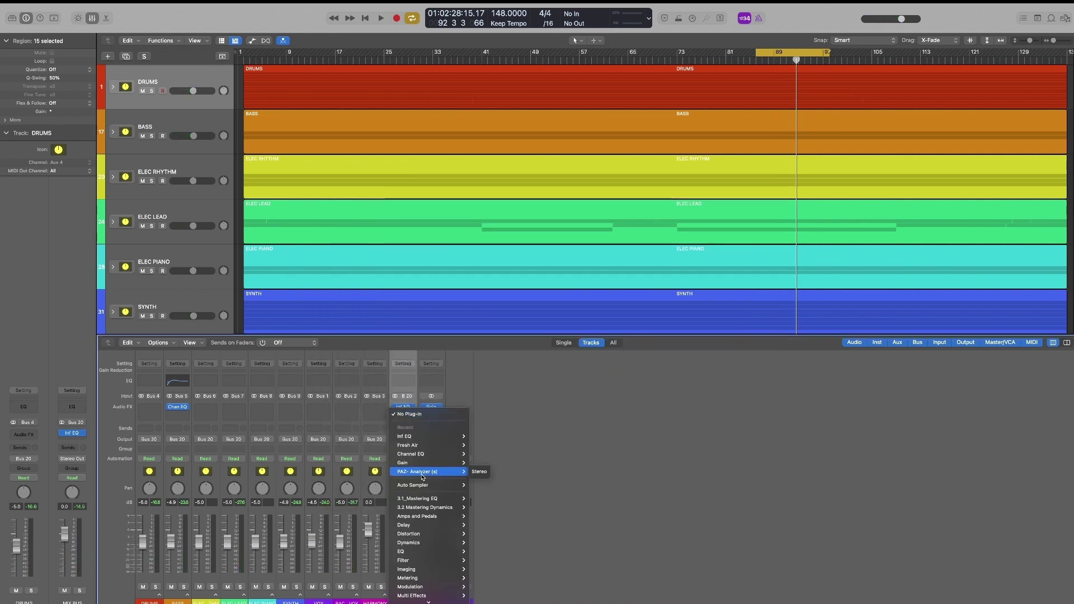
mouse_move(411, 436)
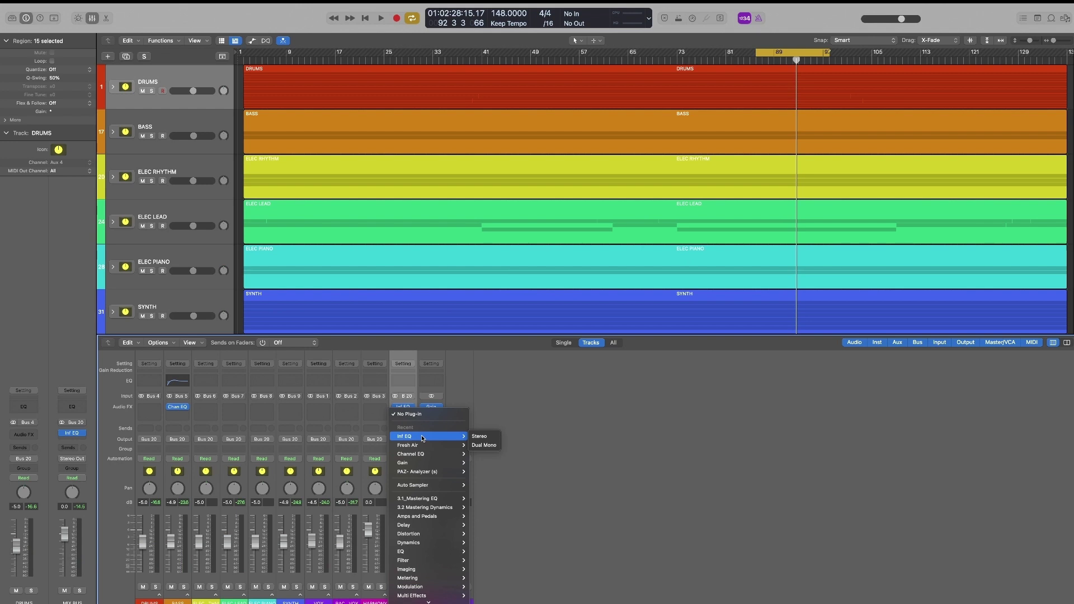
Add Vintage Tube EQ after Infinity EQ, arrange its window with PAZ Analyzer and clear the analyzer
left_click(404, 414)
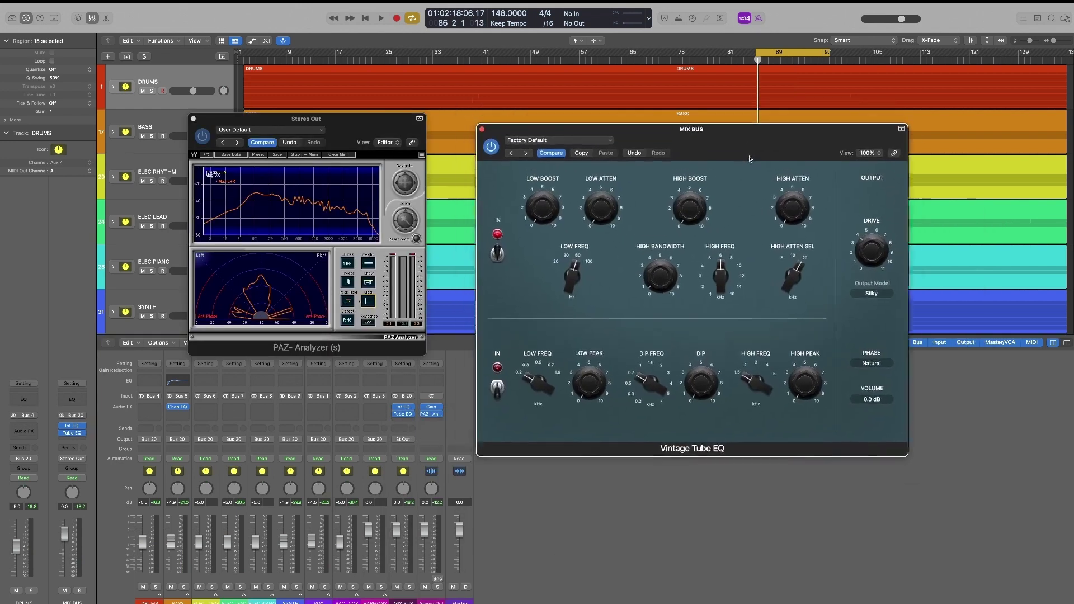
left_click_drag(835, 264, 818, 159)
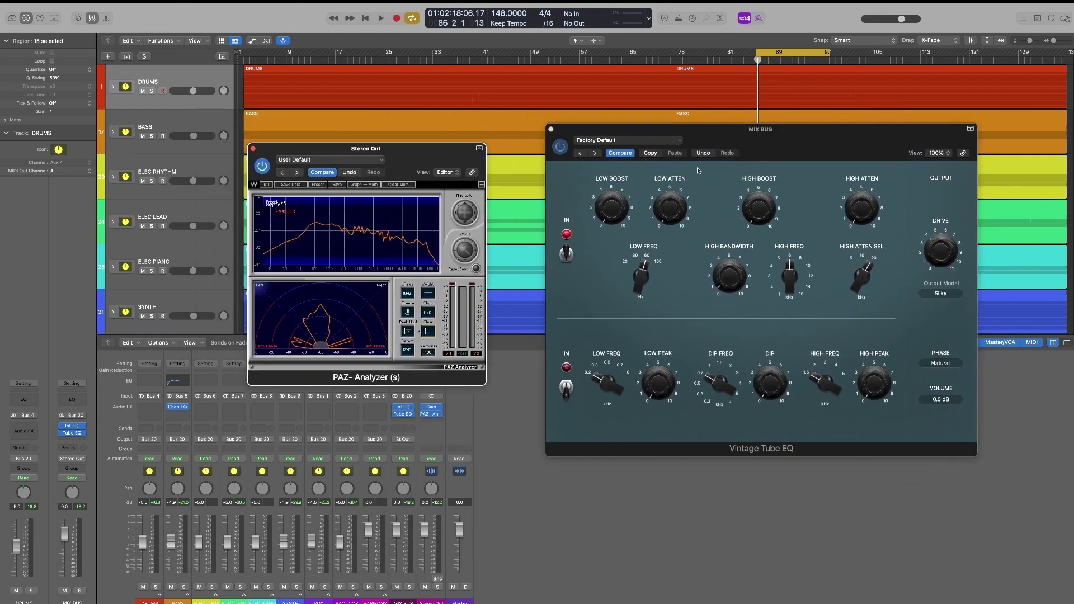
left_click_drag(697, 170, 726, 204)
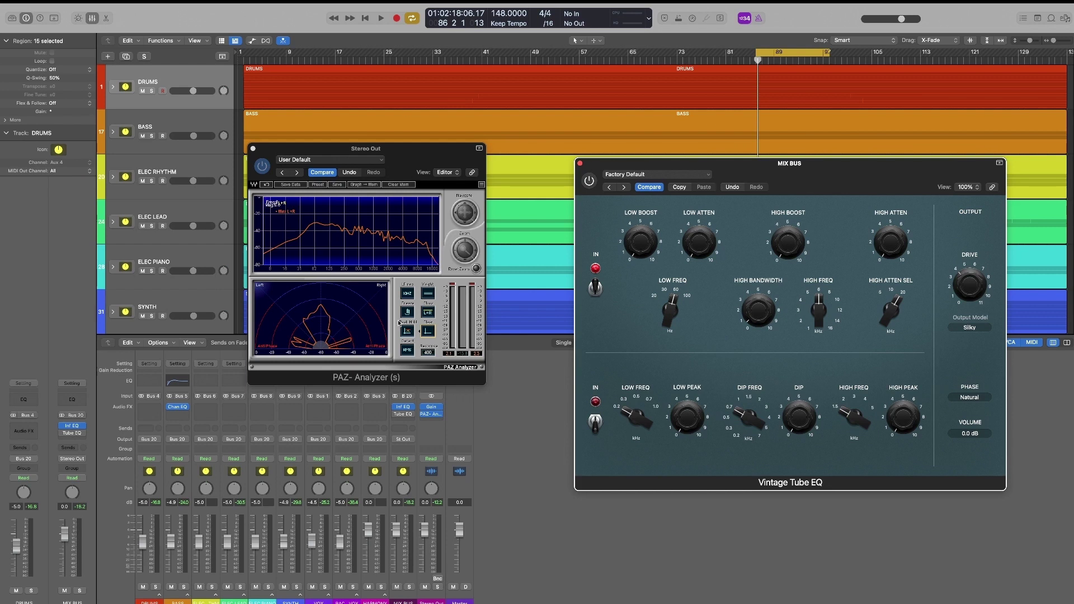
left_click(429, 329)
left_click_drag(595, 177, 596, 185)
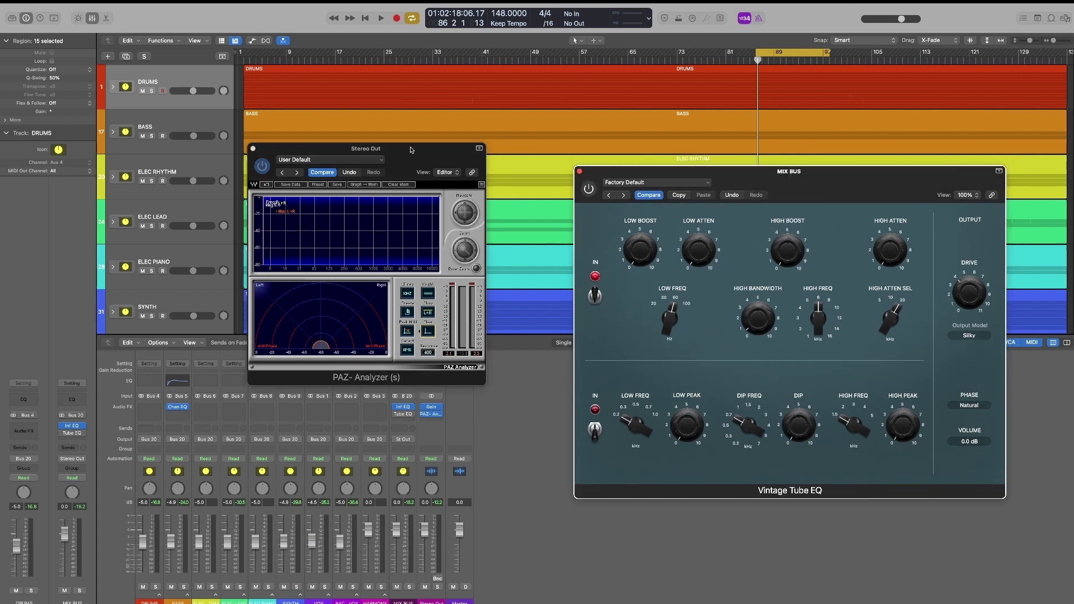
mouse_move(463, 159)
left_mouse_down()
mouse_move(455, 199)
mouse_move(461, 186)
mouse_move(203, 158)
left_mouse_up()
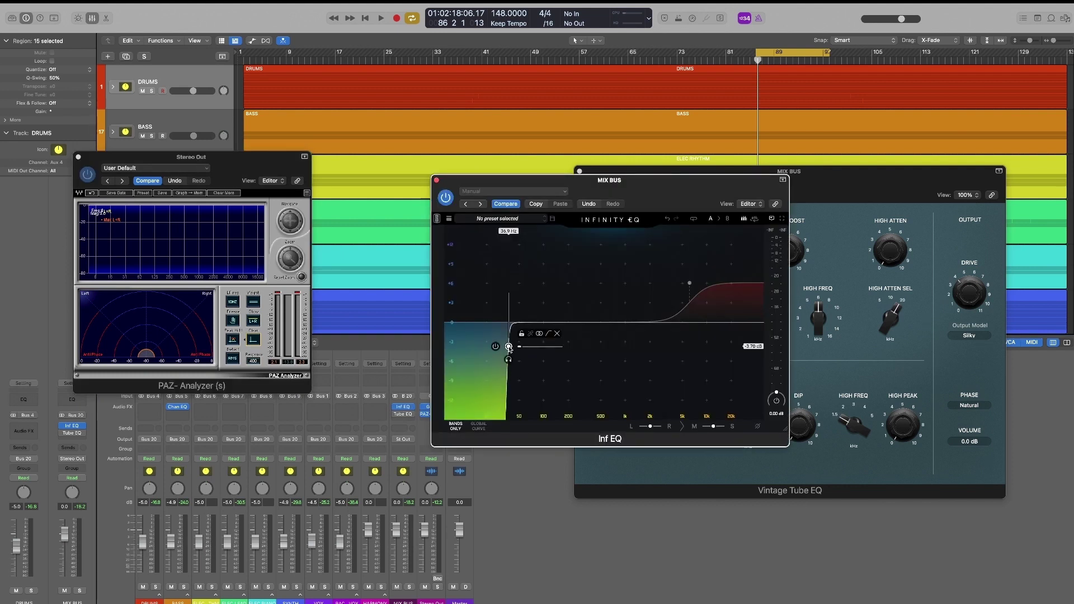
Close Infinity EQ and play briefly so PAZ Analyzer captures the mix spectrum
left_click_drag(633, 216, 640, 209)
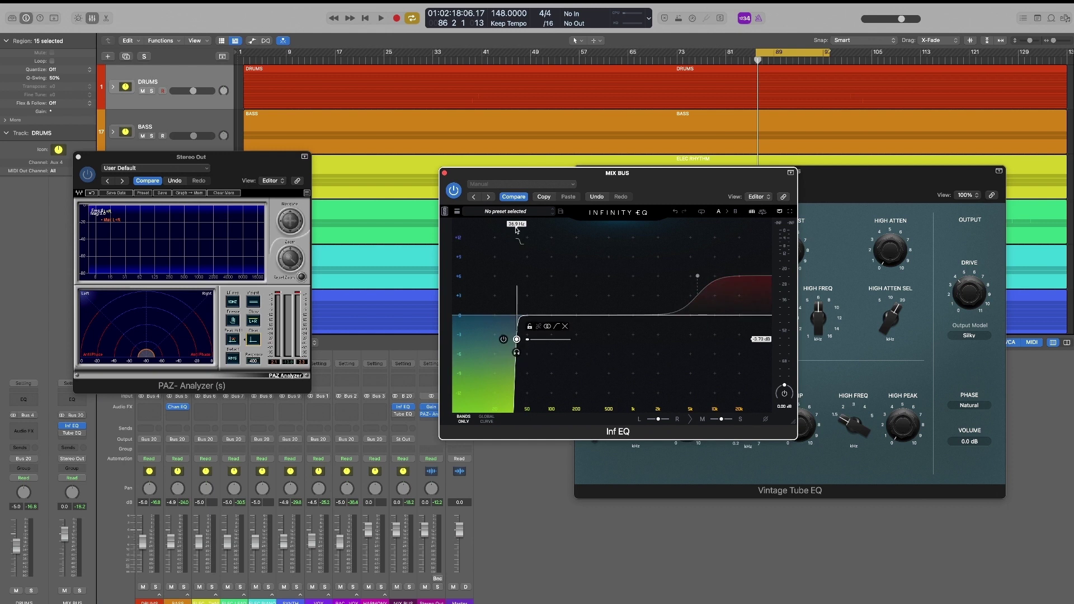
left_click(444, 173)
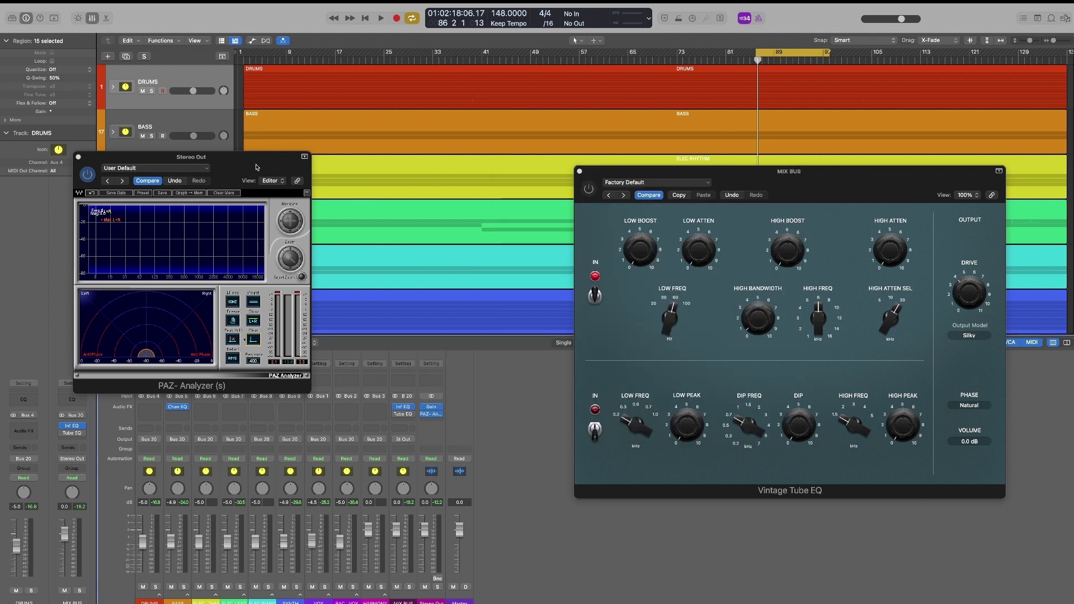
left_click_drag(259, 157, 507, 166)
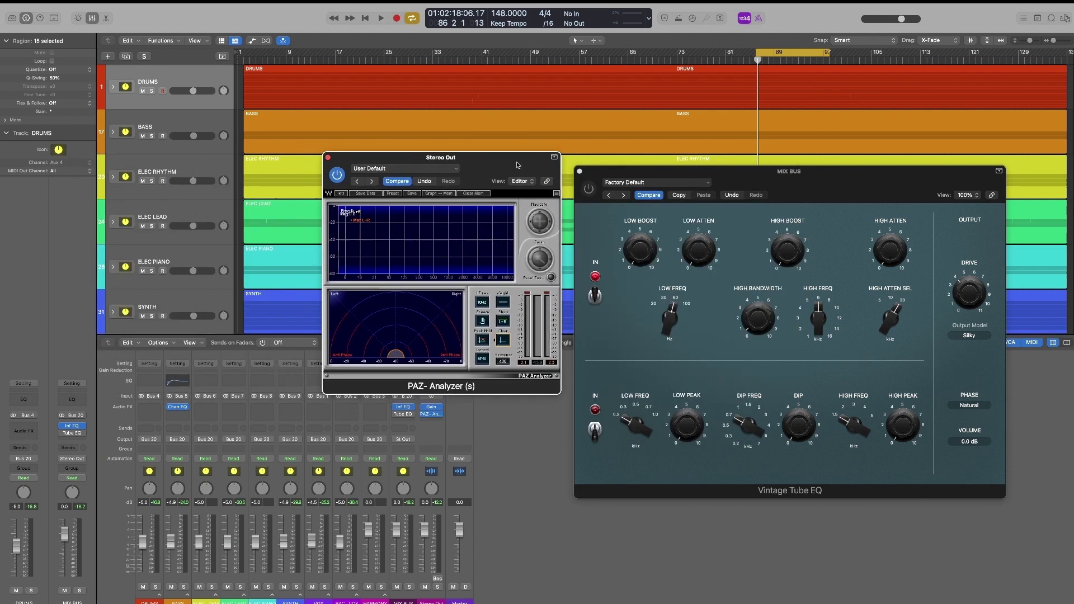
key("space")
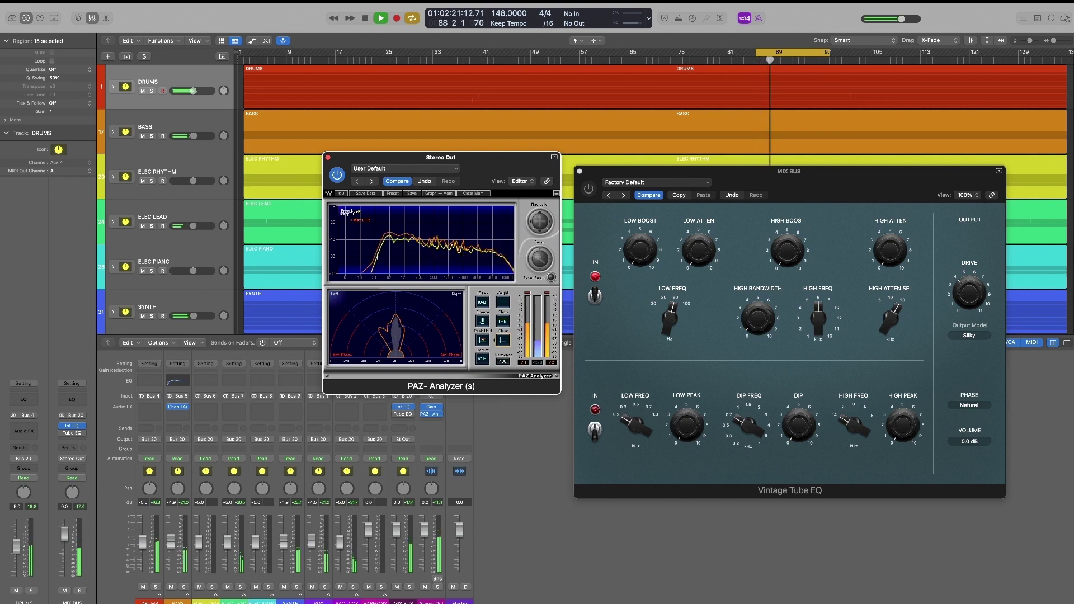
key("space")
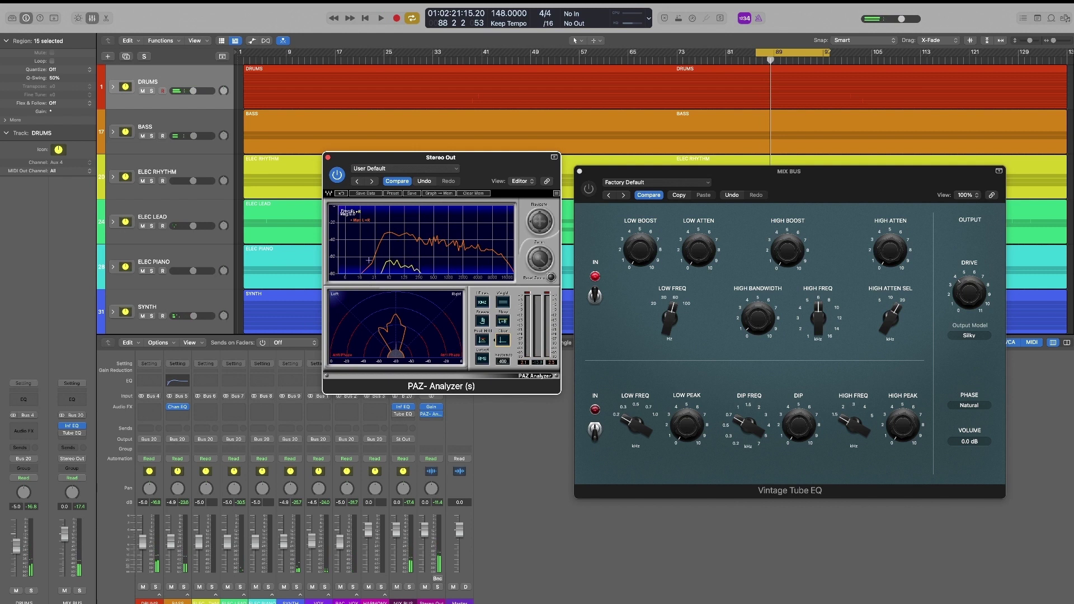
left_click_drag(467, 162, 451, 149)
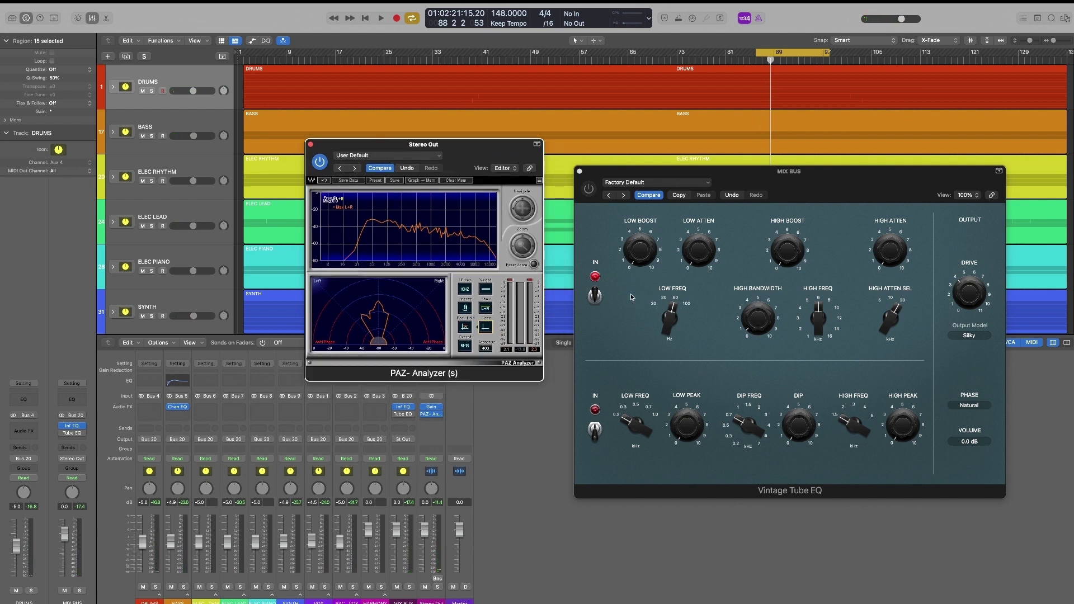
left_click_drag(638, 171, 609, 147)
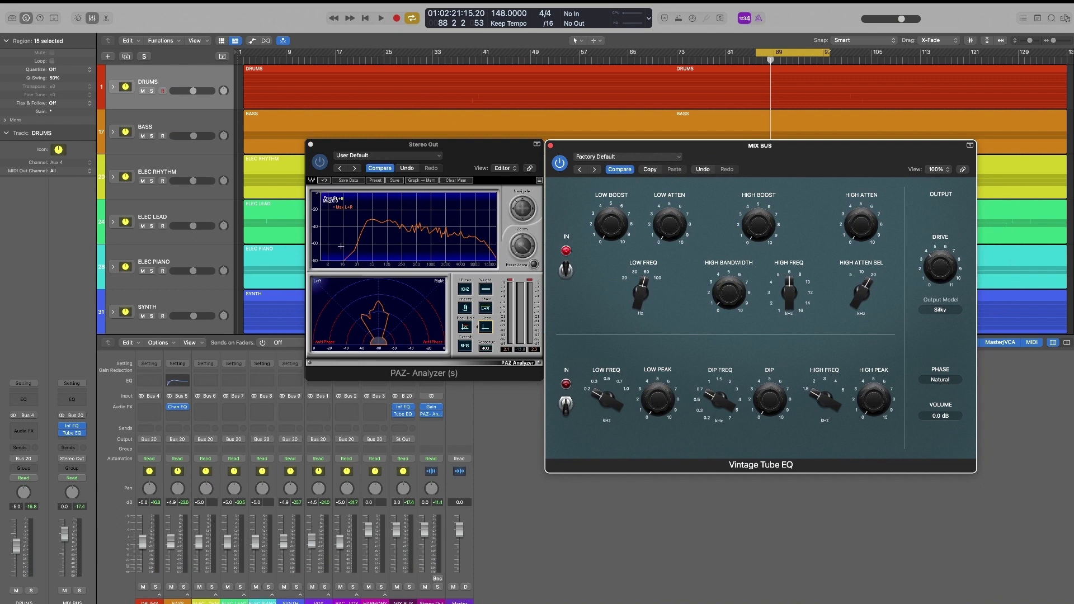
mouse_move(640, 250)
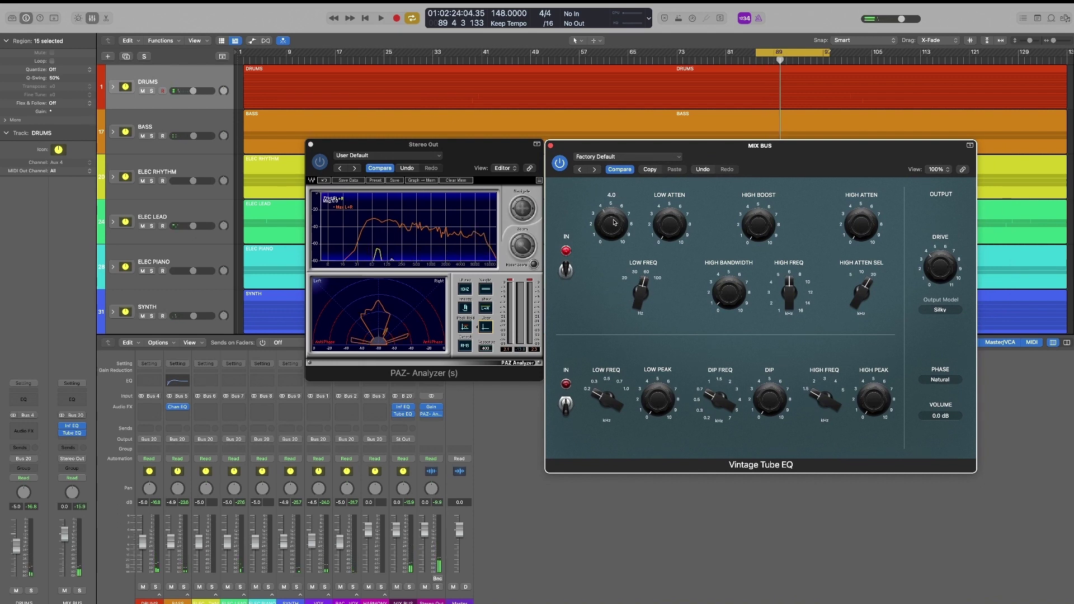
key("space")
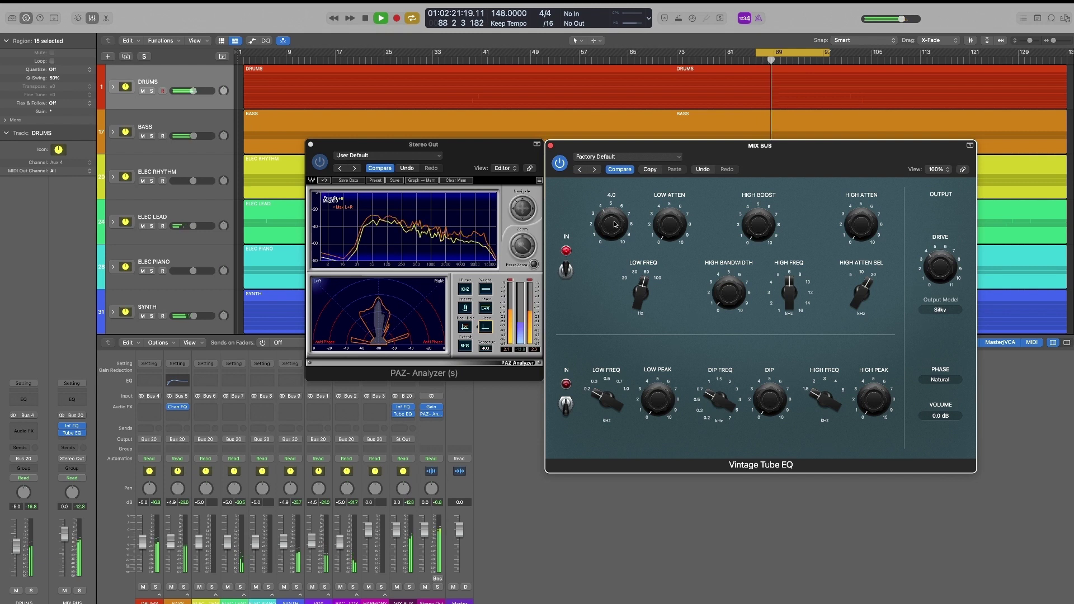
key("space")
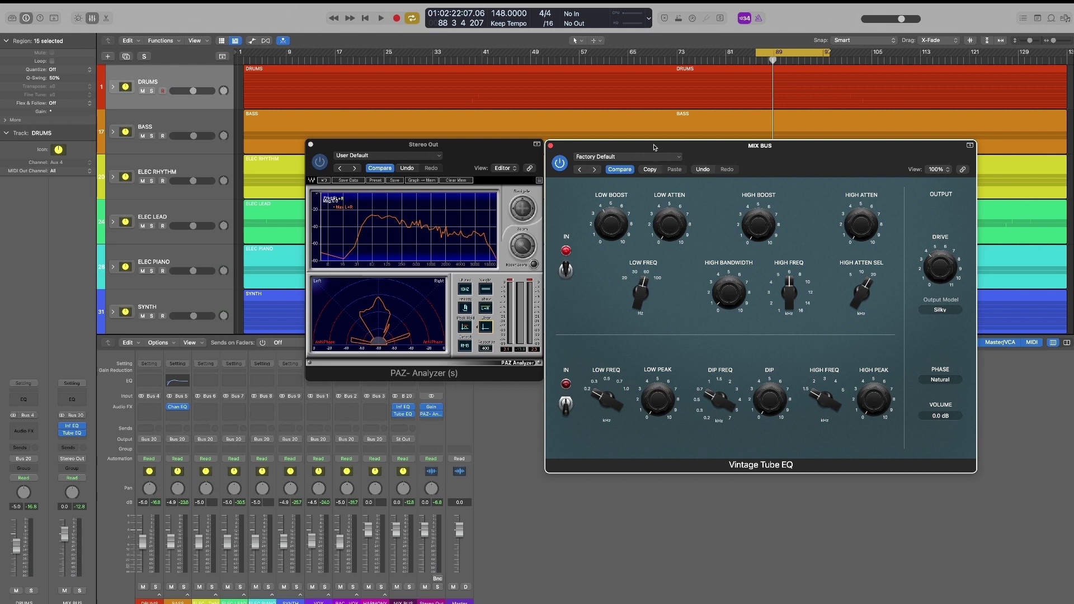
left_click_drag(654, 148, 660, 147)
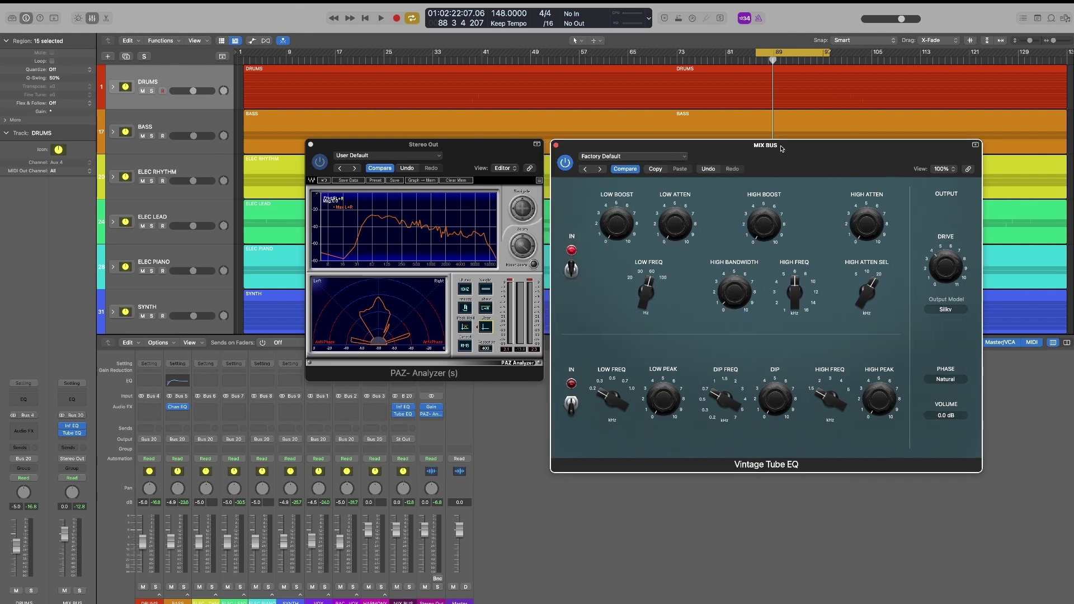
left_click_drag(780, 156, 780, 151)
left_click_drag(351, 152, 329, 165)
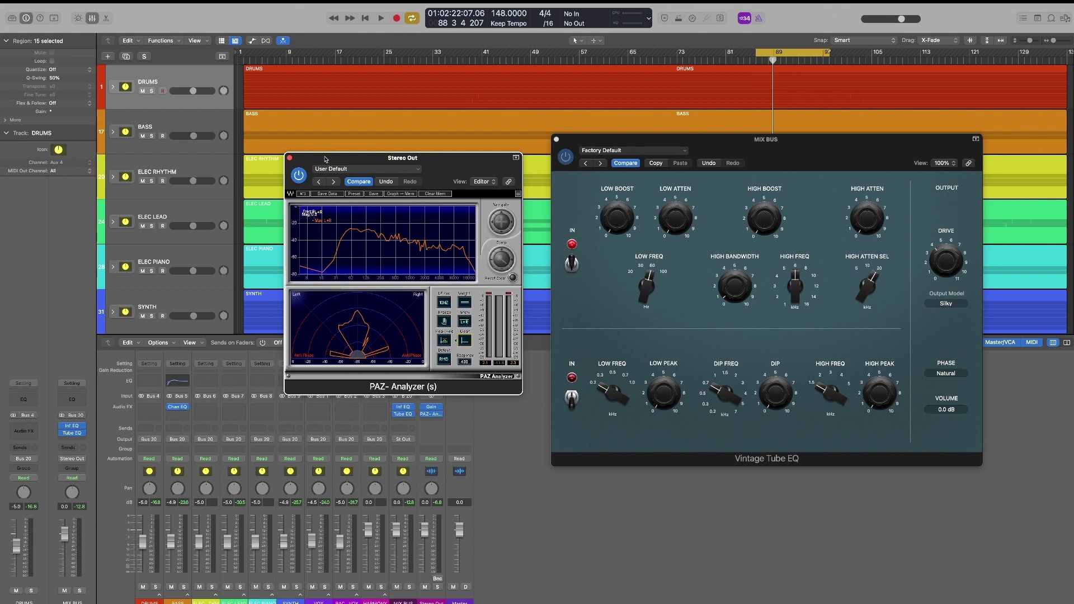
Set the Vintage Tube EQ high boost to about 3 at 5.4 kHz, then raise the boost further
left_click_drag(435, 168, 303, 108)
mouse_move(785, 165)
left_mouse_down()
mouse_move(699, 159)
mouse_move(762, 154)
left_mouse_up()
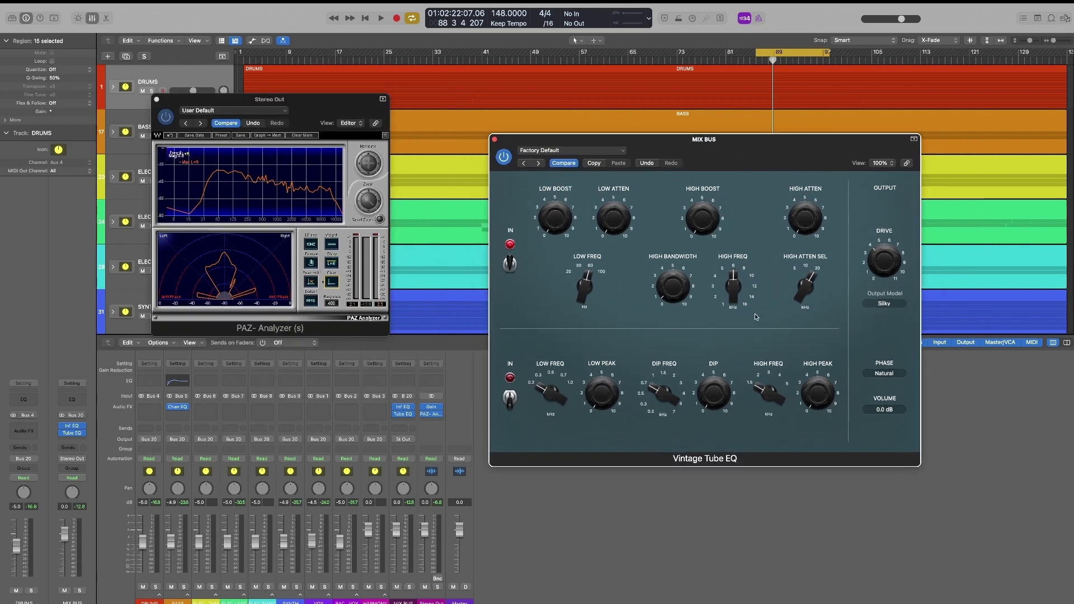
left_click_drag(707, 219, 705, 206)
left_click_drag(734, 285, 730, 300)
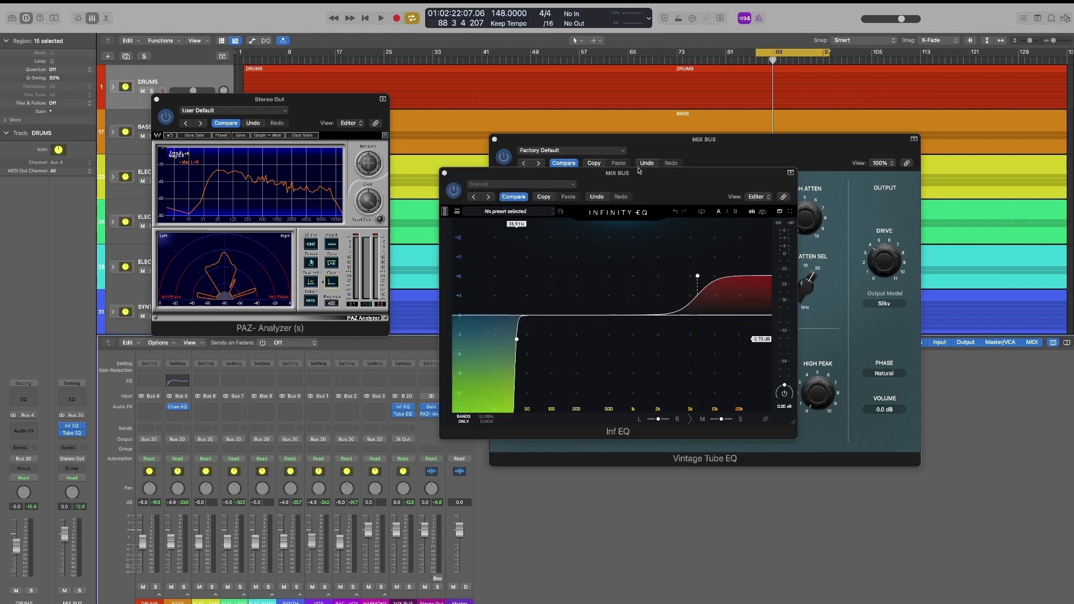
left_click_drag(624, 160, 268, 274)
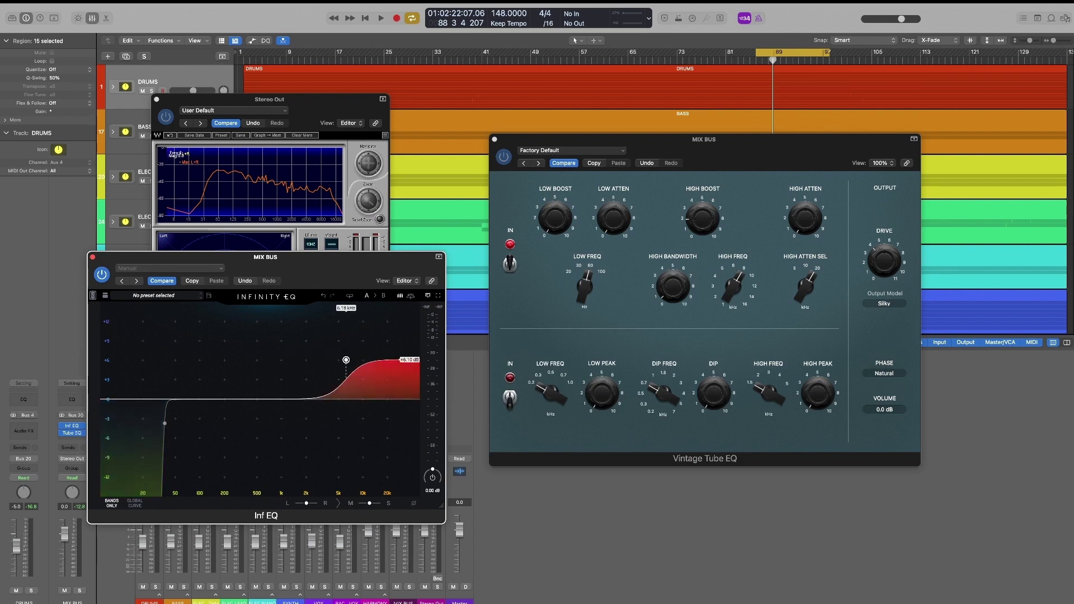
left_click_drag(733, 285, 735, 297)
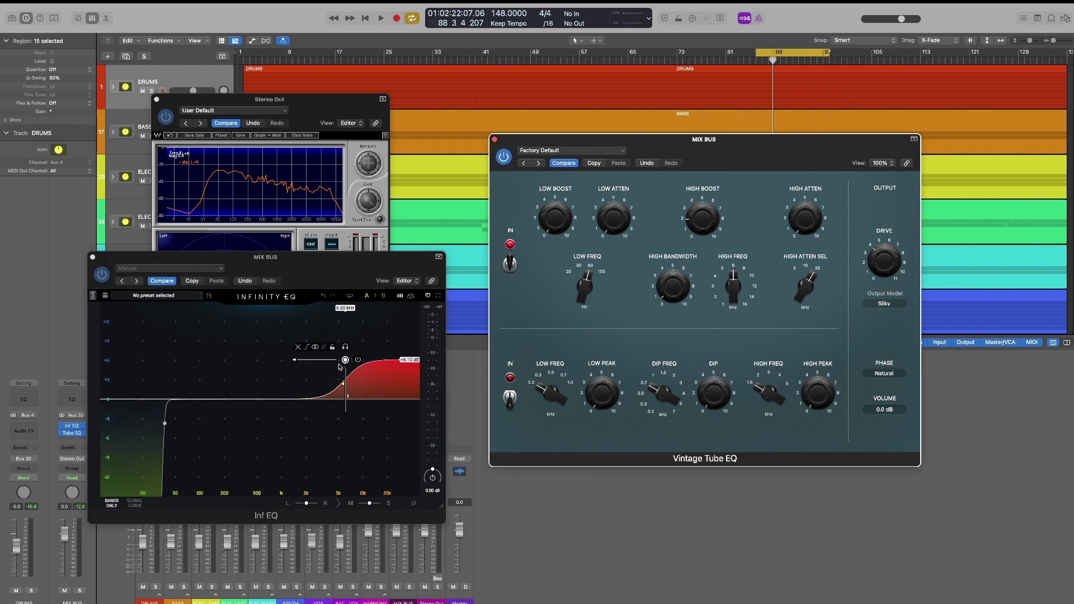
left_click_drag(715, 235, 710, 178)
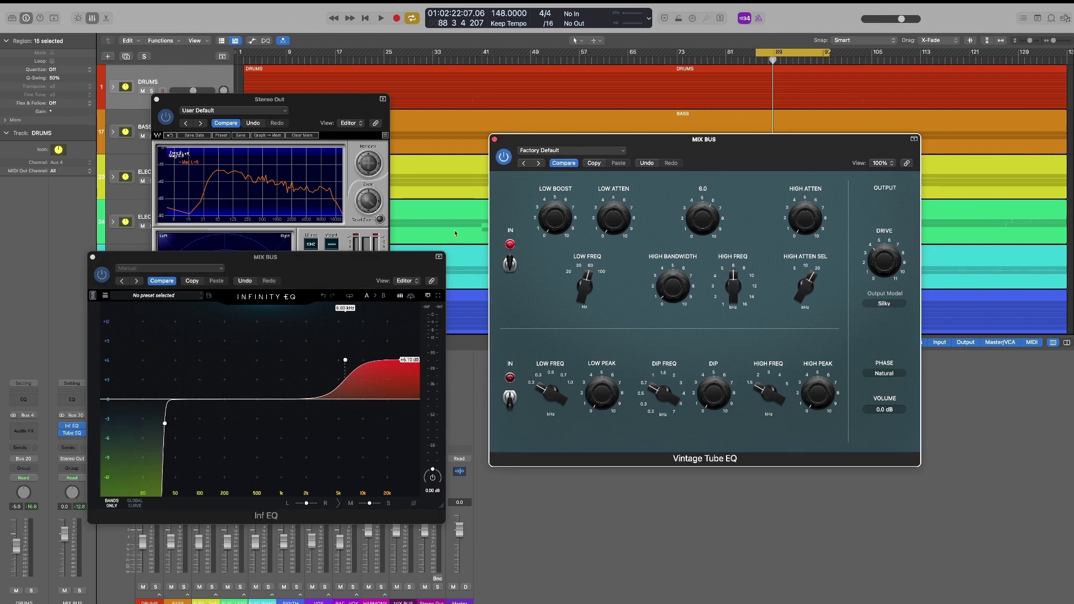
Set the high bandwidth to about 1.4, audition the tube EQ, and close both EQ windows
left_click(94, 260)
key("super+w")
left_click_drag(776, 172, 749, 216)
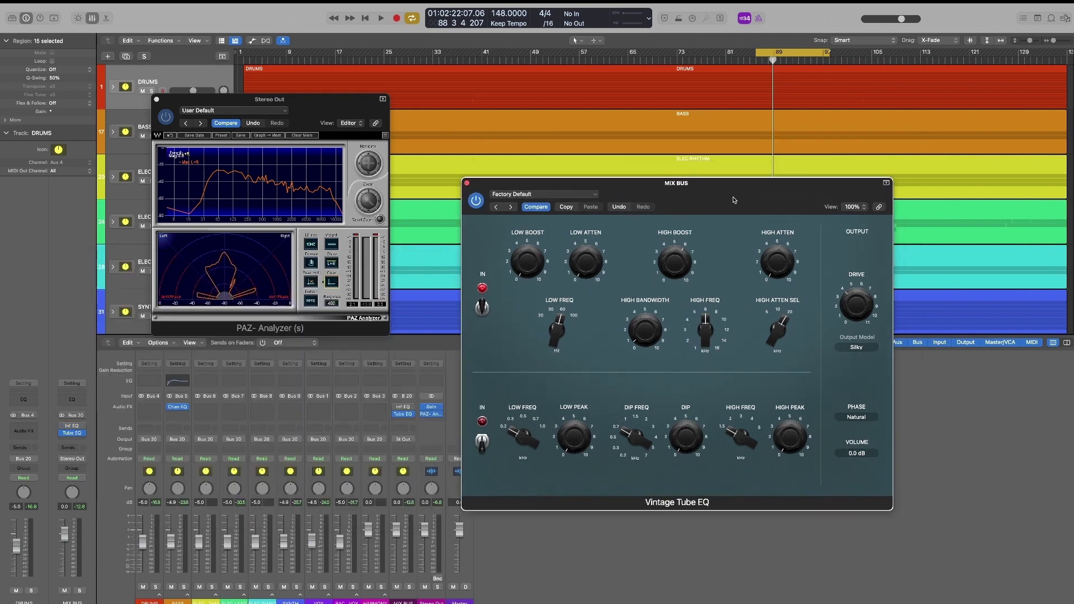
key("space")
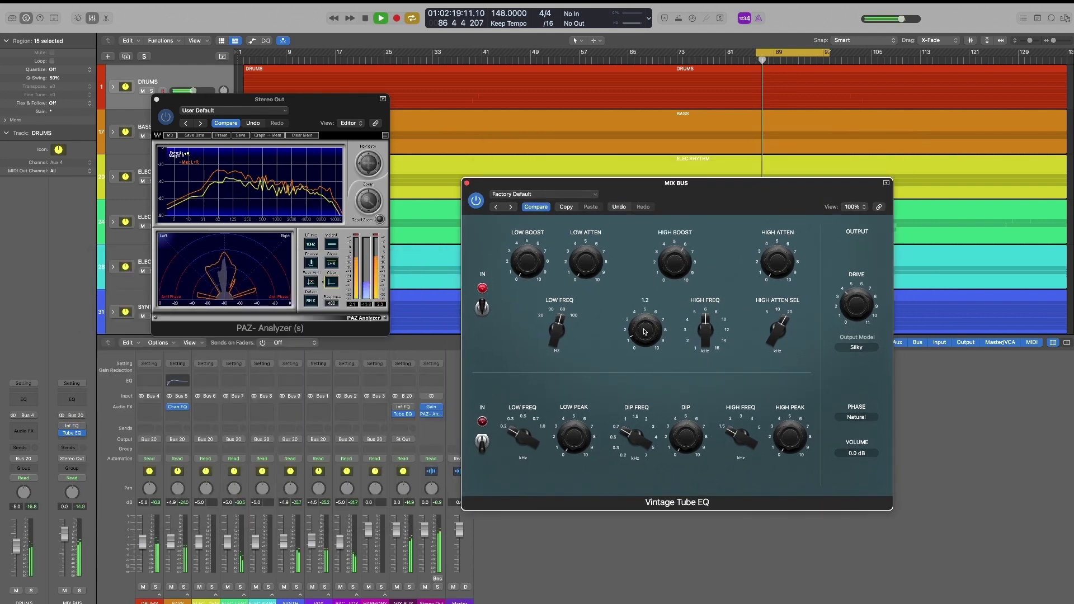
mouse_move(475, 200)
left_mouse_down()
mouse_move(477, 168)
mouse_move(501, 146)
mouse_move(502, 181)
left_mouse_up()
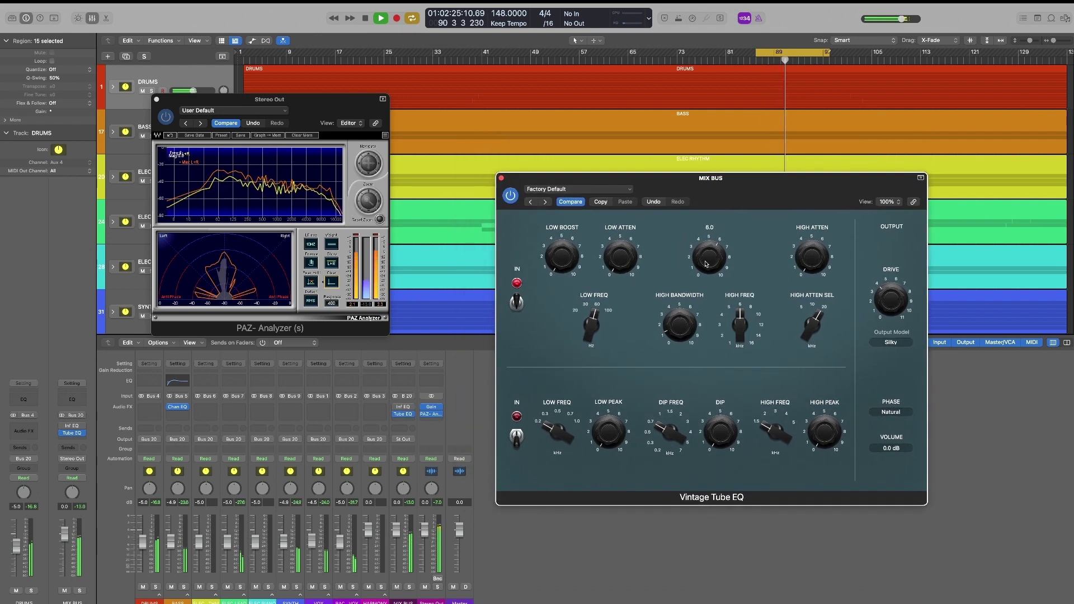
key("space")
key("super+w")
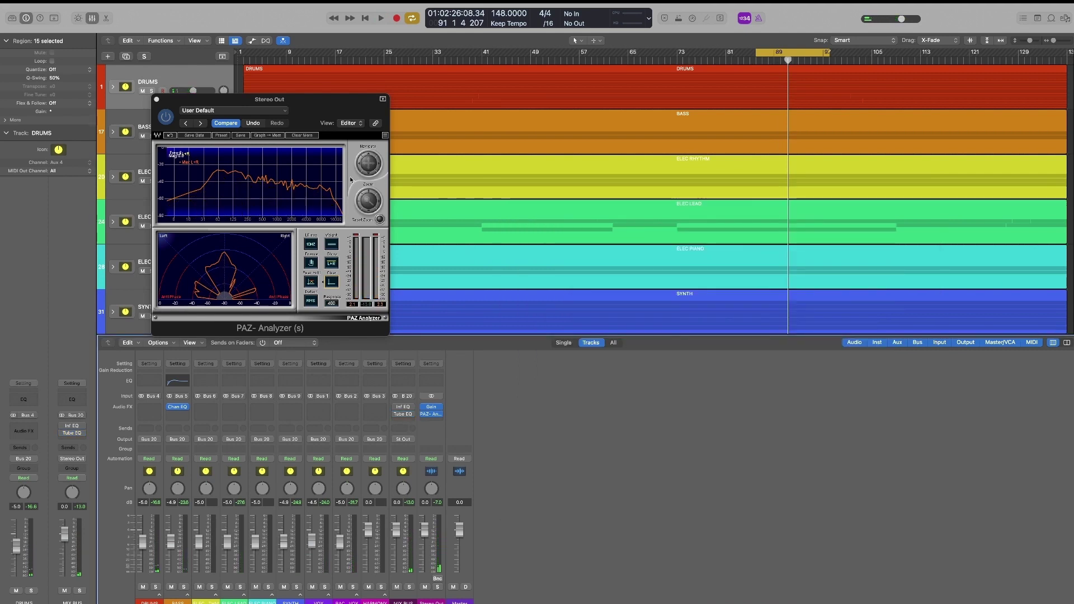
Insert a stereo Virtual Mix Rack in the empty MIX BUS slot
left_click(405, 422)
mouse_move(485, 555)
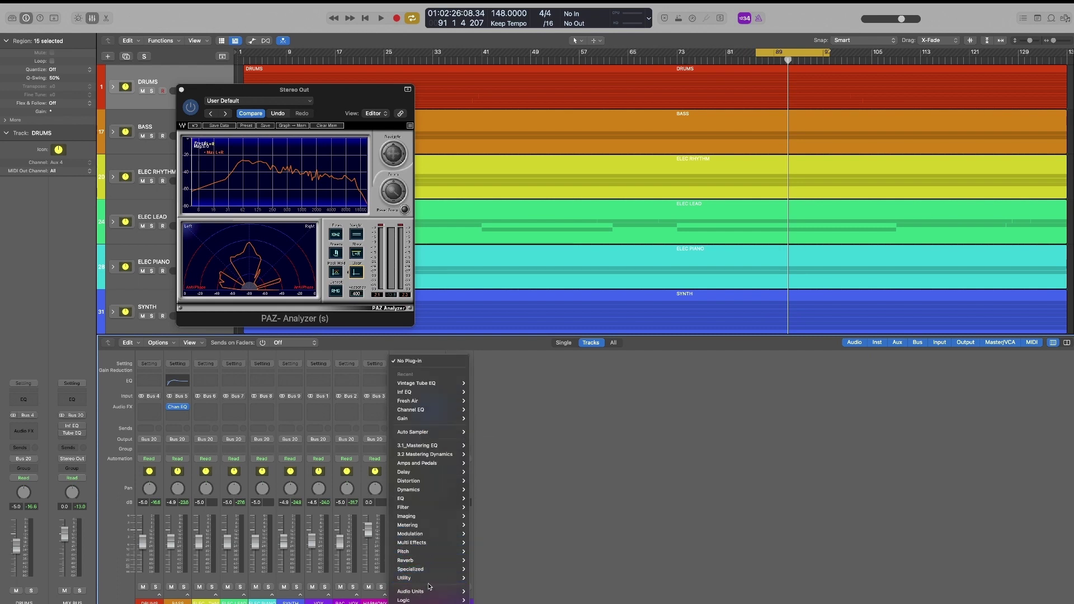
mouse_move(412, 592)
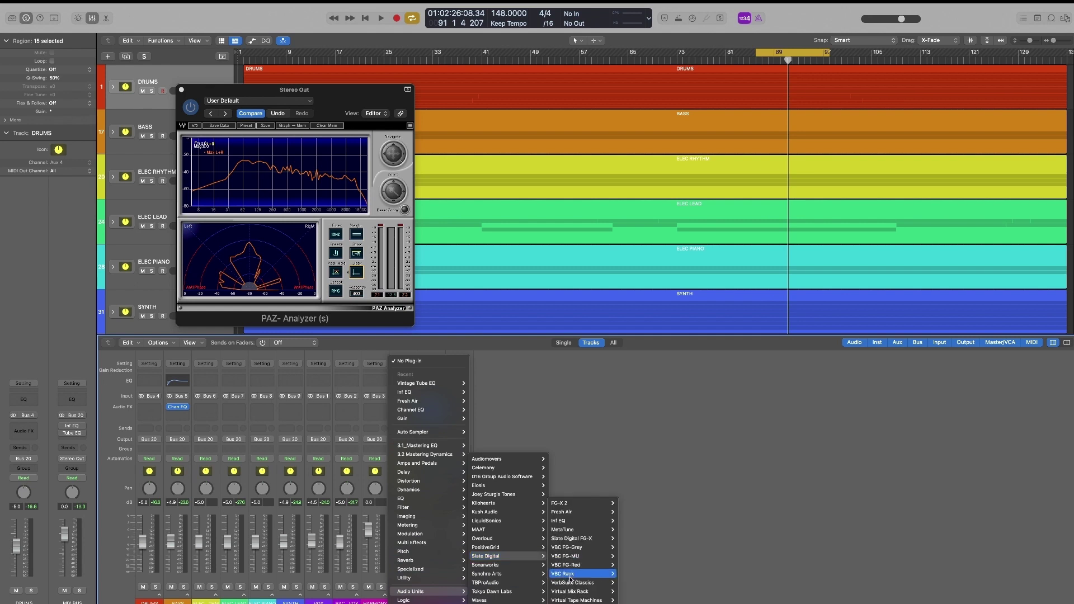
mouse_move(576, 599)
left_click(628, 590)
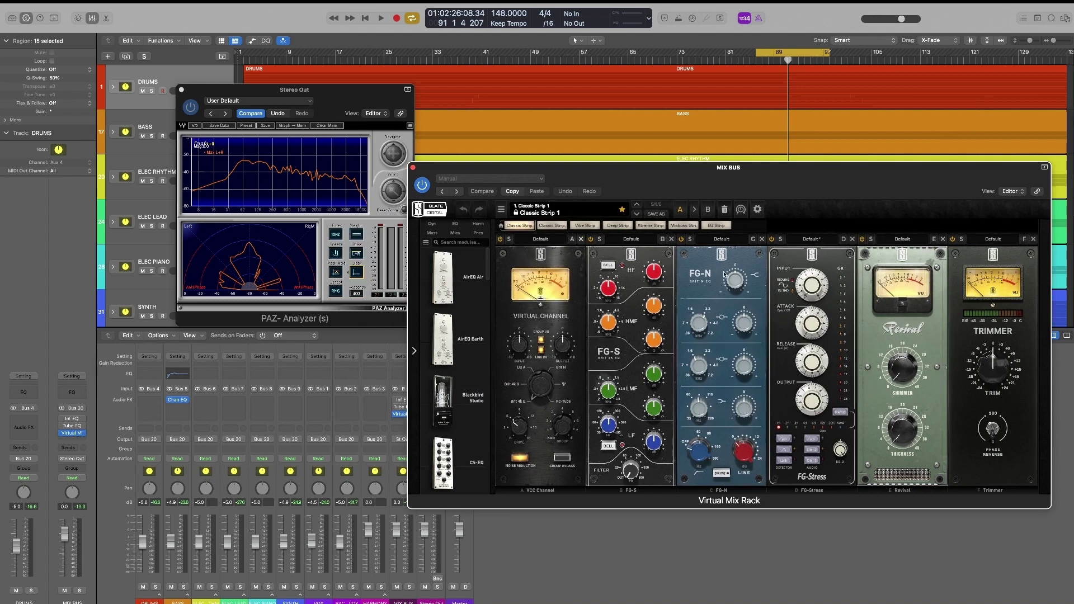
Remove the VCC Channel, FG-N, FG-Stress, Revival and Trimmer modules, leaving FG-S with a slightly lower HF frequency
left_click(580, 238)
left_click(671, 240)
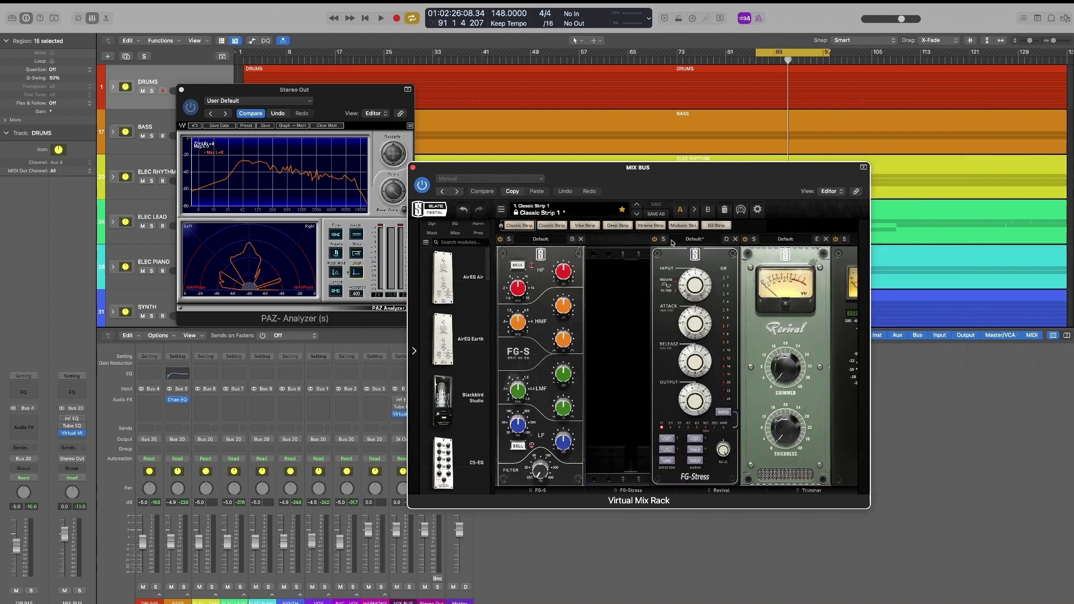
left_click(671, 239)
left_click(671, 239)
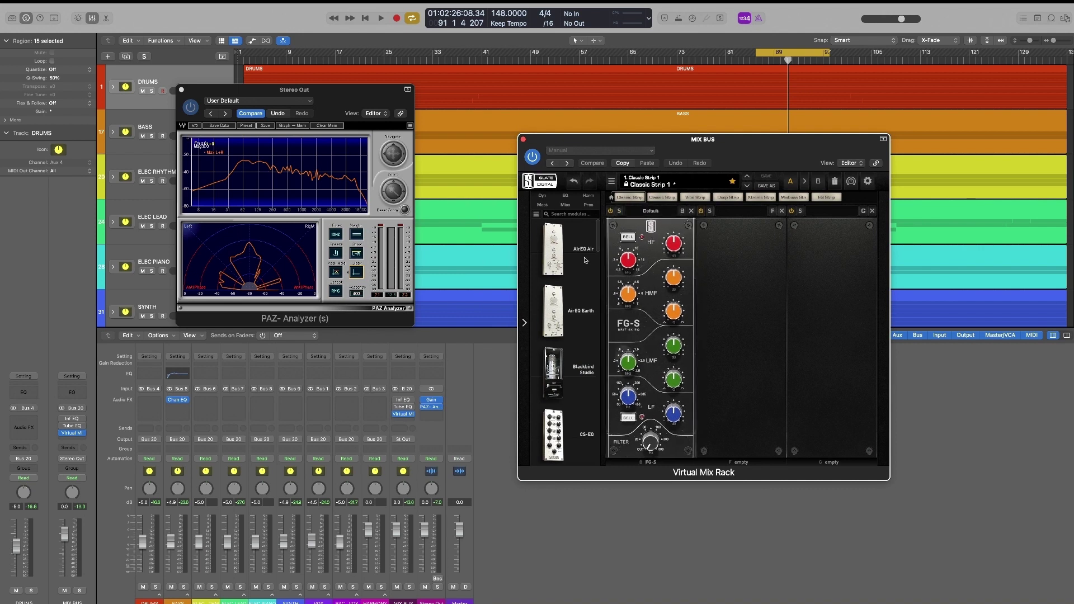
left_click(679, 249)
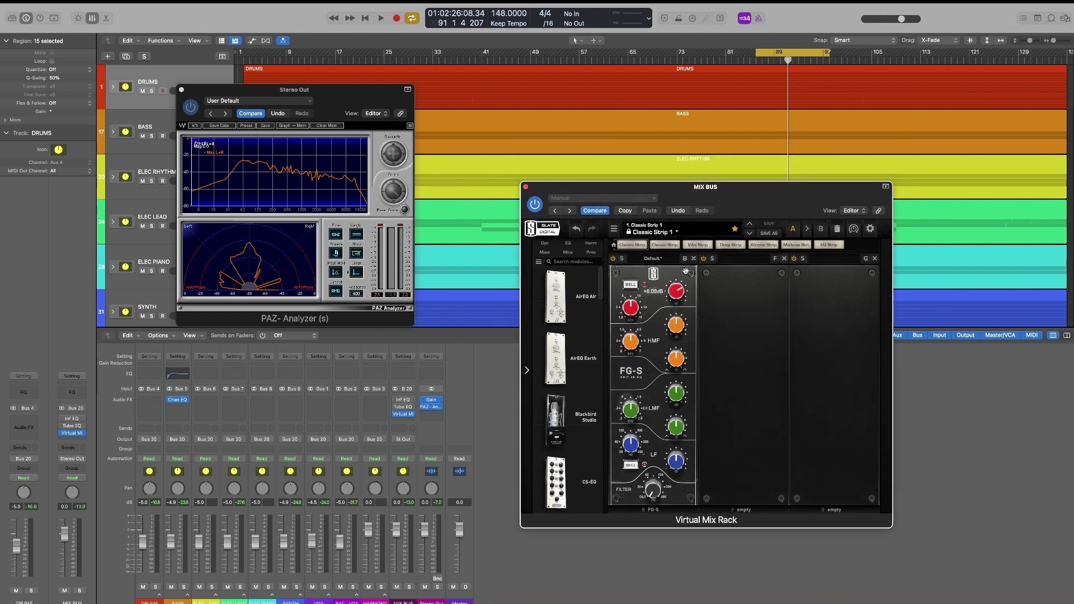
mouse_move(631, 307)
left_click_drag(635, 313, 638, 322)
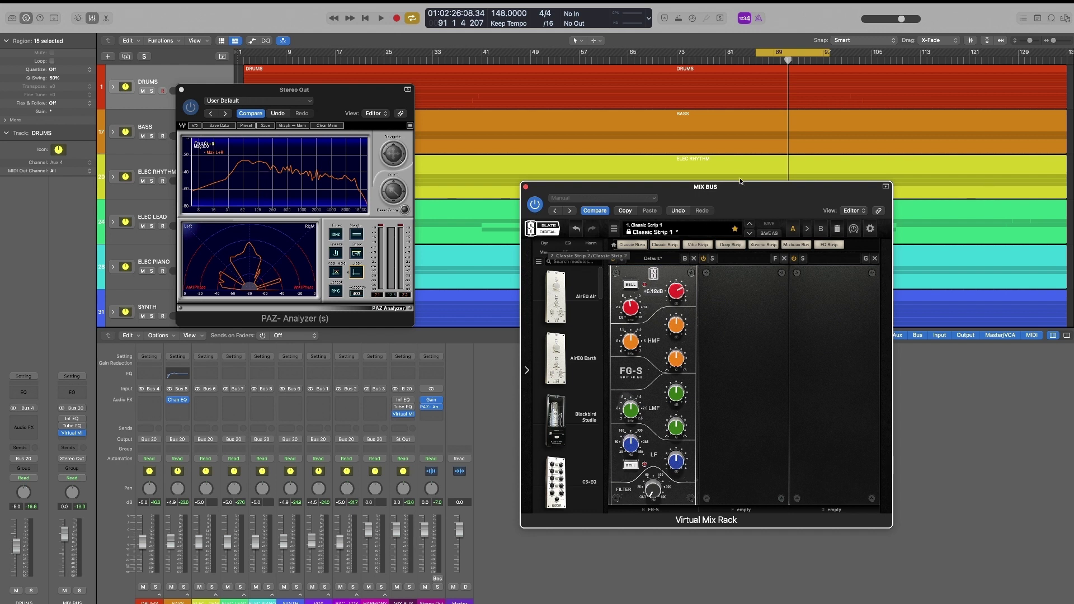
left_click_drag(740, 181, 727, 113)
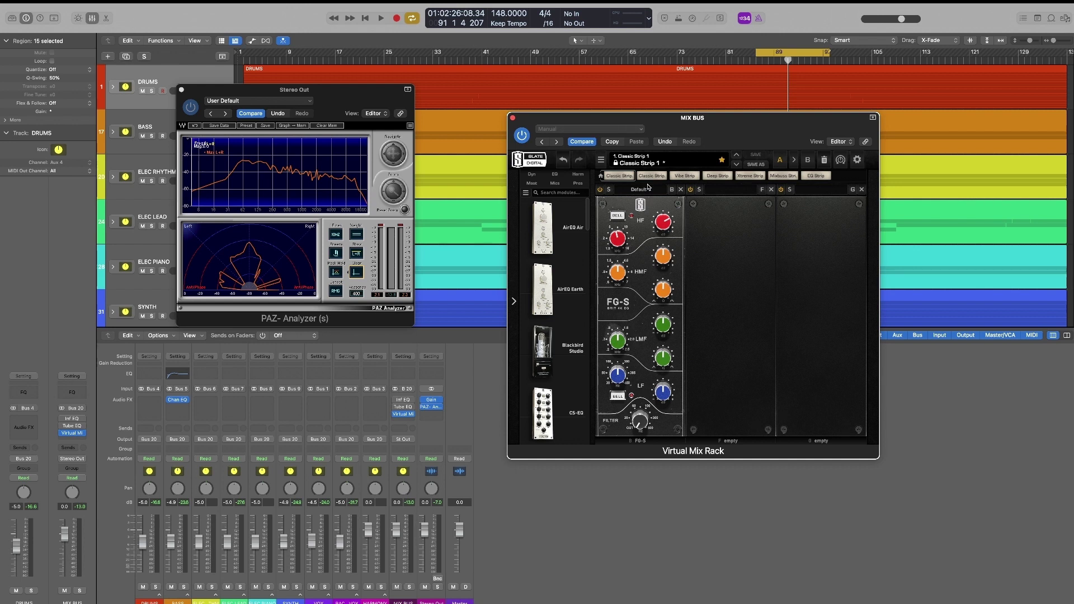
left_click_drag(730, 130, 718, 148)
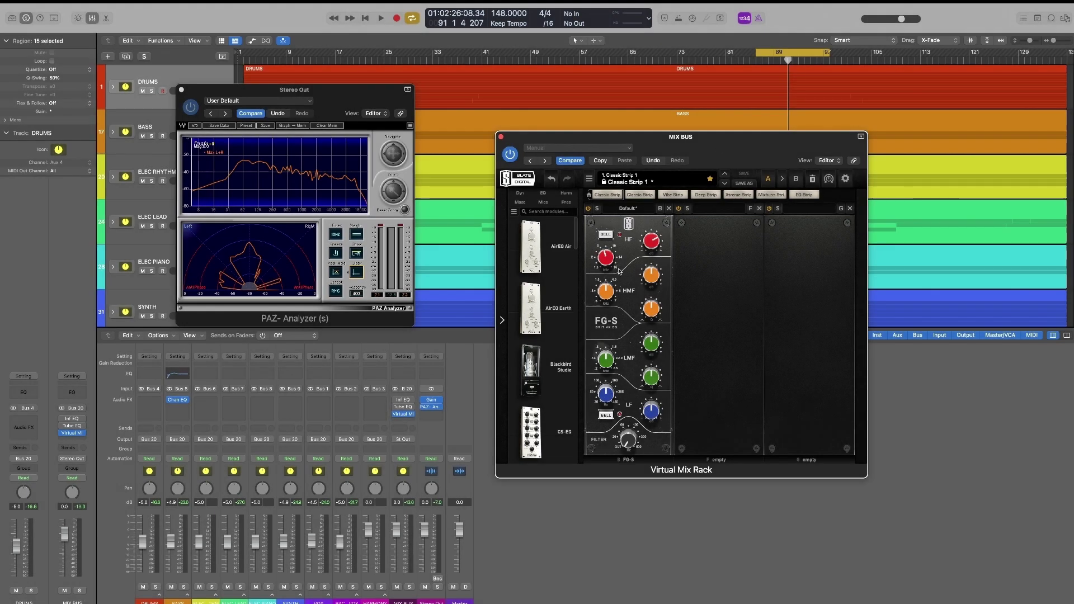
Move the FG-S module into the rack's middle slot
mouse_move(686, 146)
left_mouse_down()
mouse_move(671, 150)
mouse_move(691, 173)
left_mouse_up()
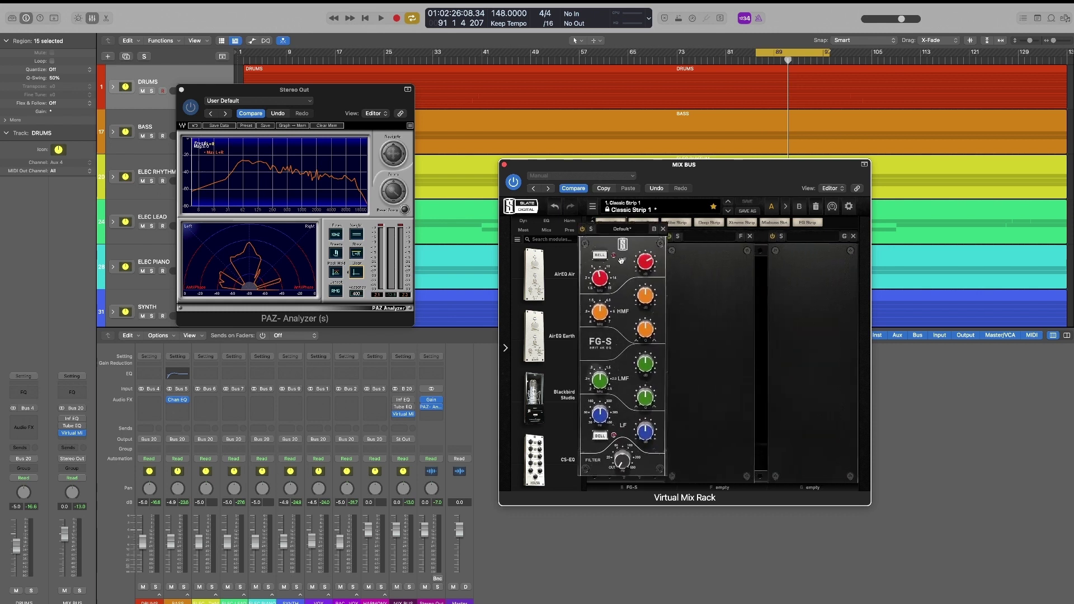
left_click_drag(631, 267, 637, 252)
left_click_drag(684, 165, 687, 147)
left_click_drag(639, 245, 718, 245)
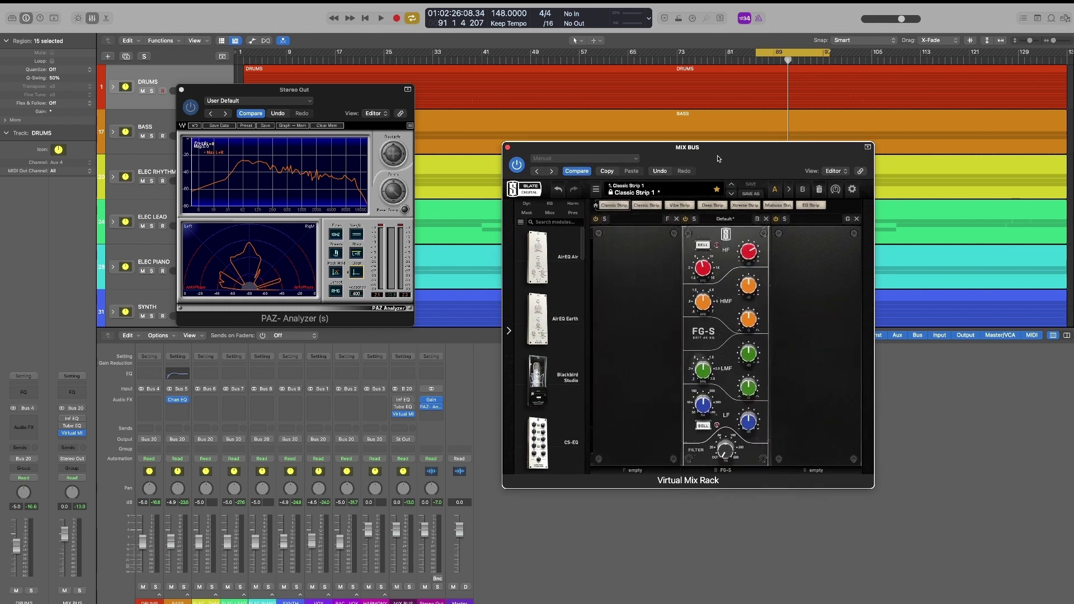
mouse_move(716, 149)
left_mouse_down()
mouse_move(708, 182)
mouse_move(700, 166)
mouse_move(687, 172)
left_mouse_up()
Audition the FG-S EQ during playback, then close the Virtual Mix Rack window
key("space")
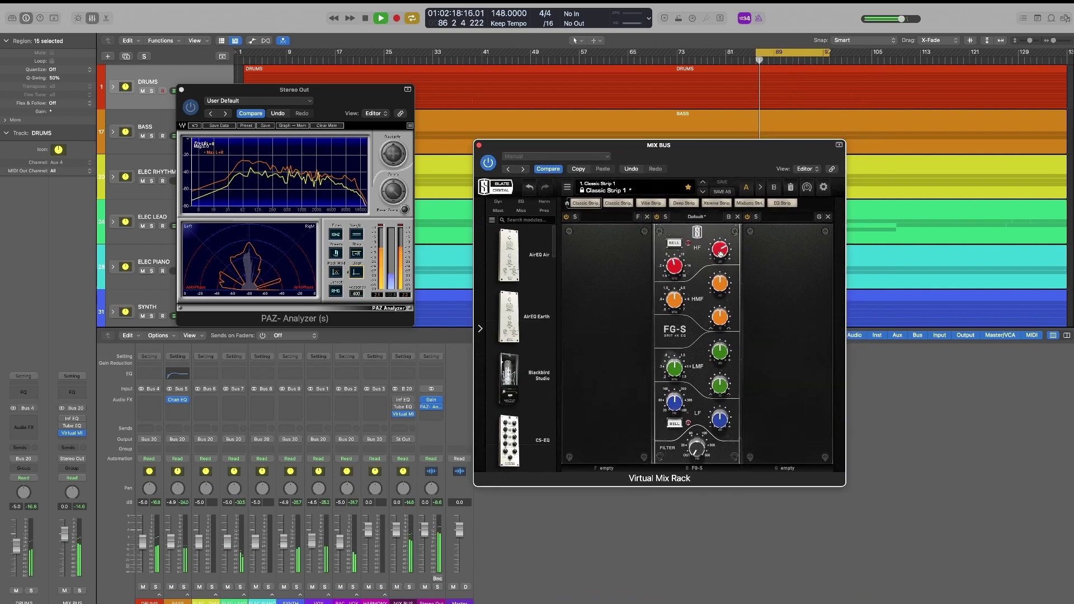
left_click_drag(722, 171, 723, 187)
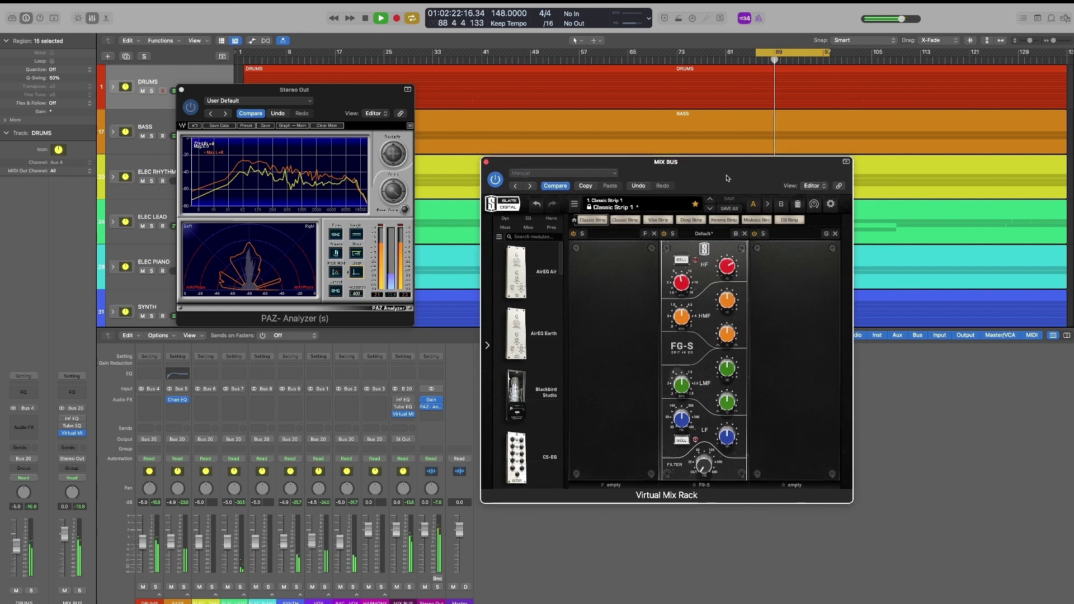
left_click_drag(723, 188, 729, 200)
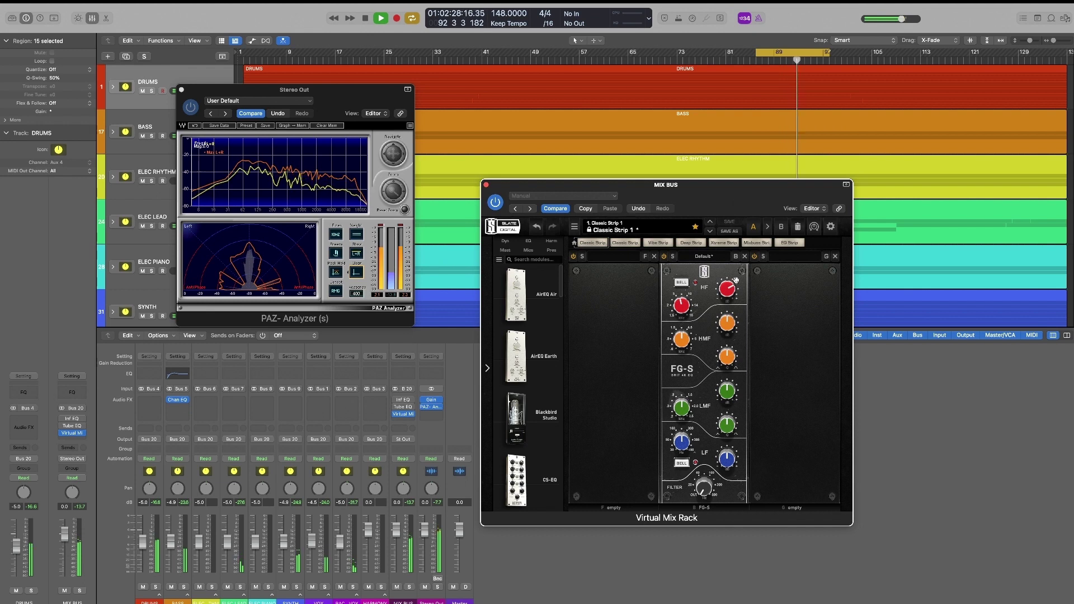
key("space")
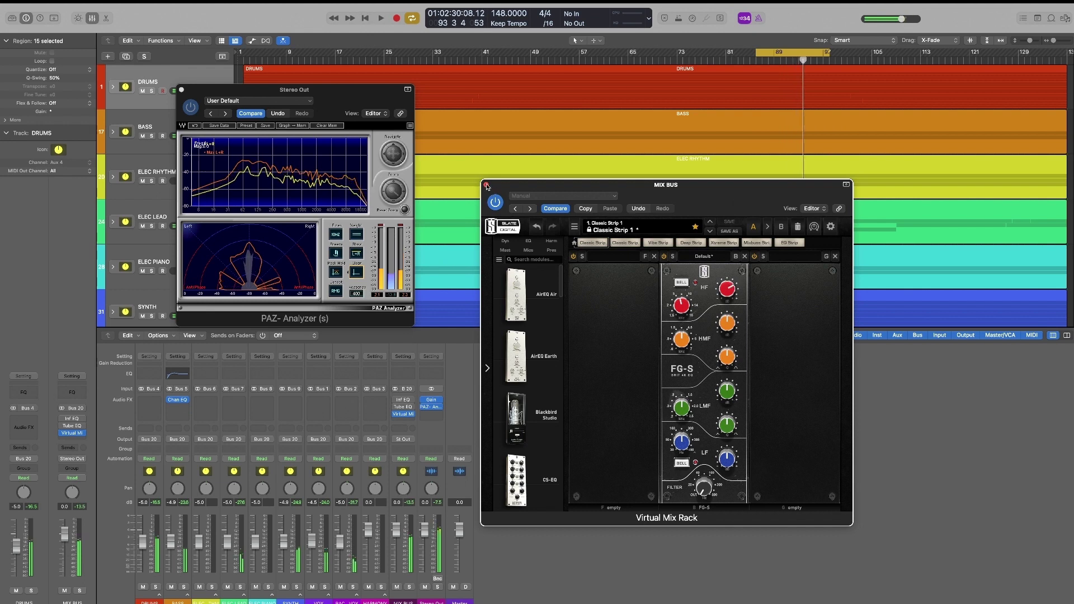
left_click(401, 411)
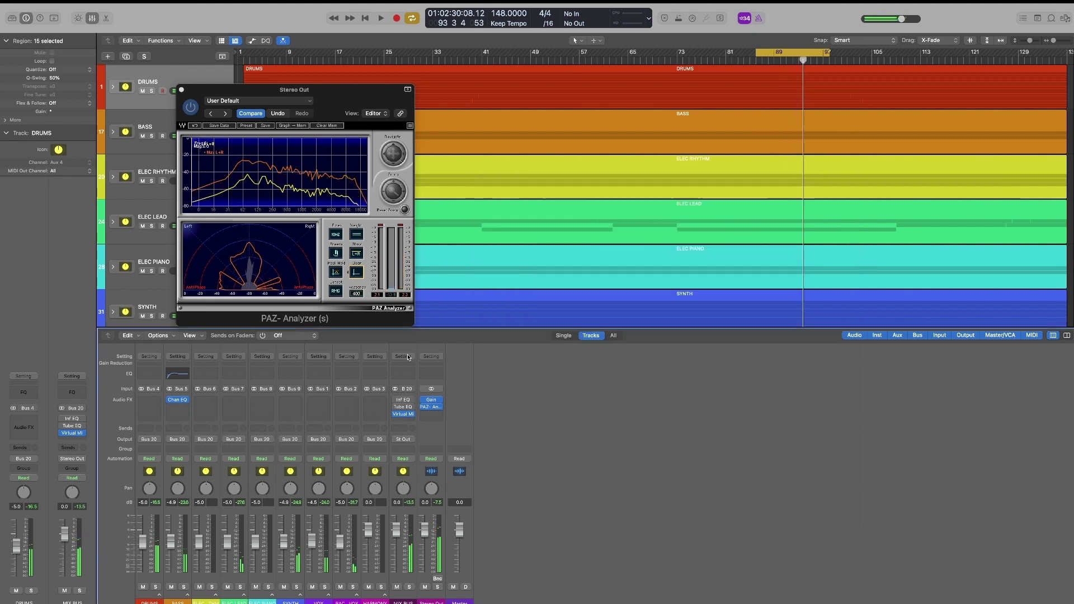
left_click(406, 420)
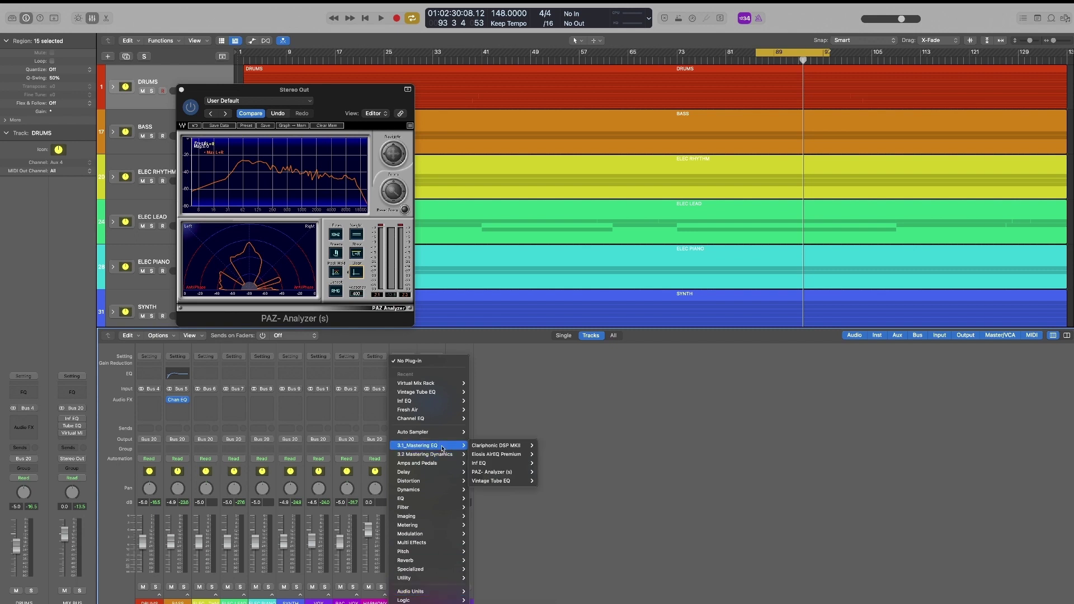
Insert Clariphonic DSP MKII after Virtual Mix Rack and close the Vintage Tube EQ window
left_click(497, 450)
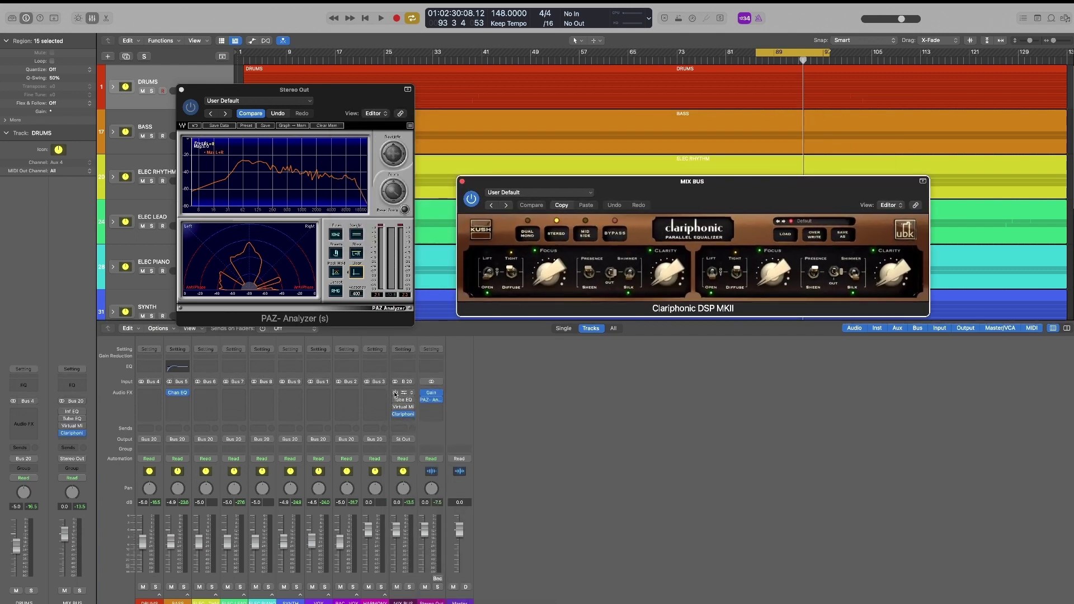
left_click(404, 401)
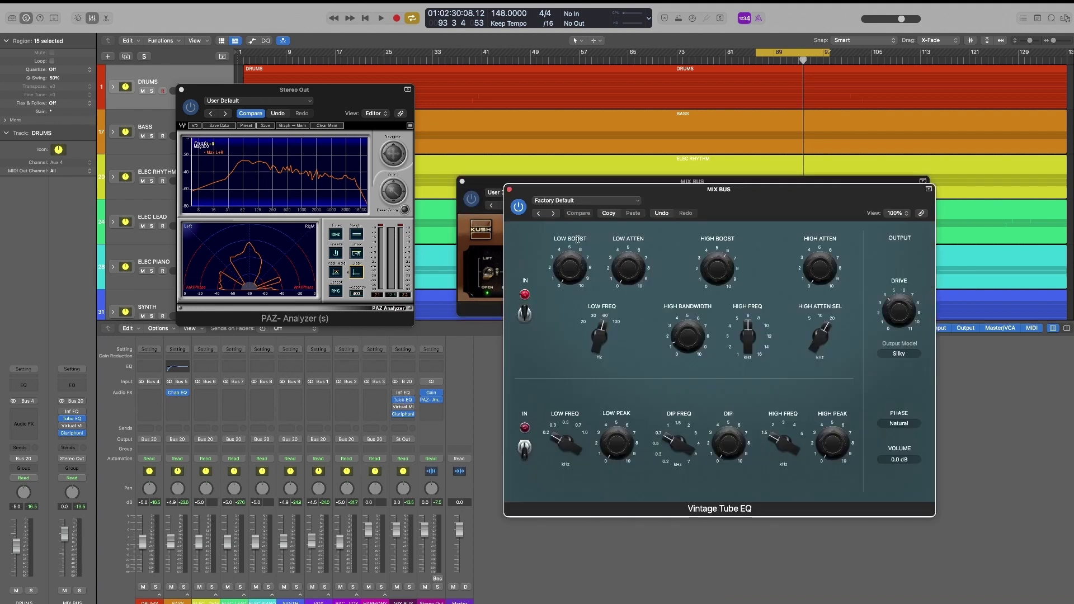
left_click_drag(620, 194, 564, 143)
left_click_drag(689, 146, 692, 167)
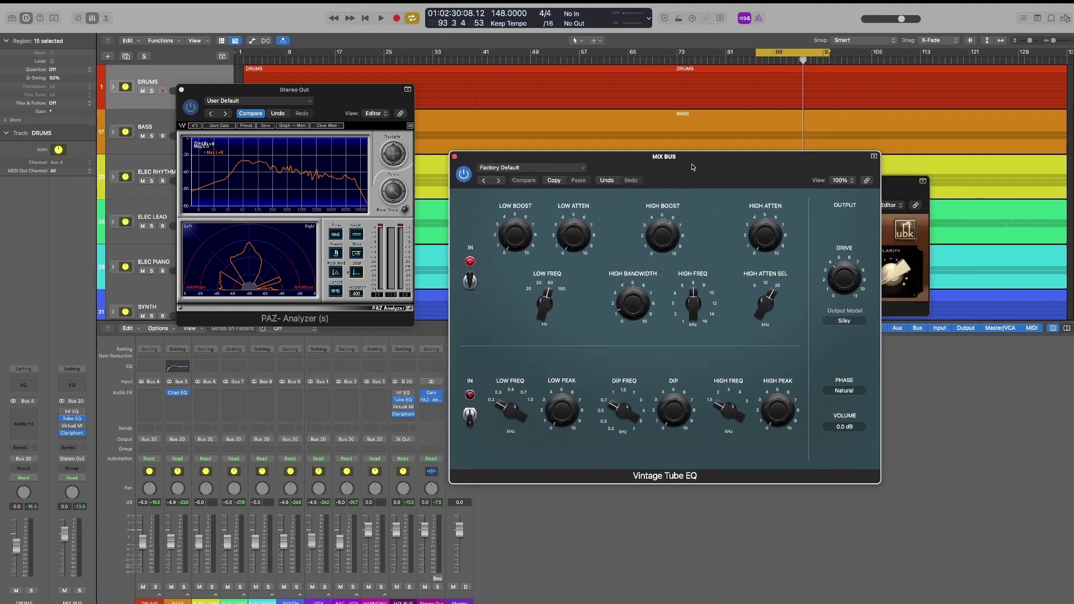
left_click(454, 157)
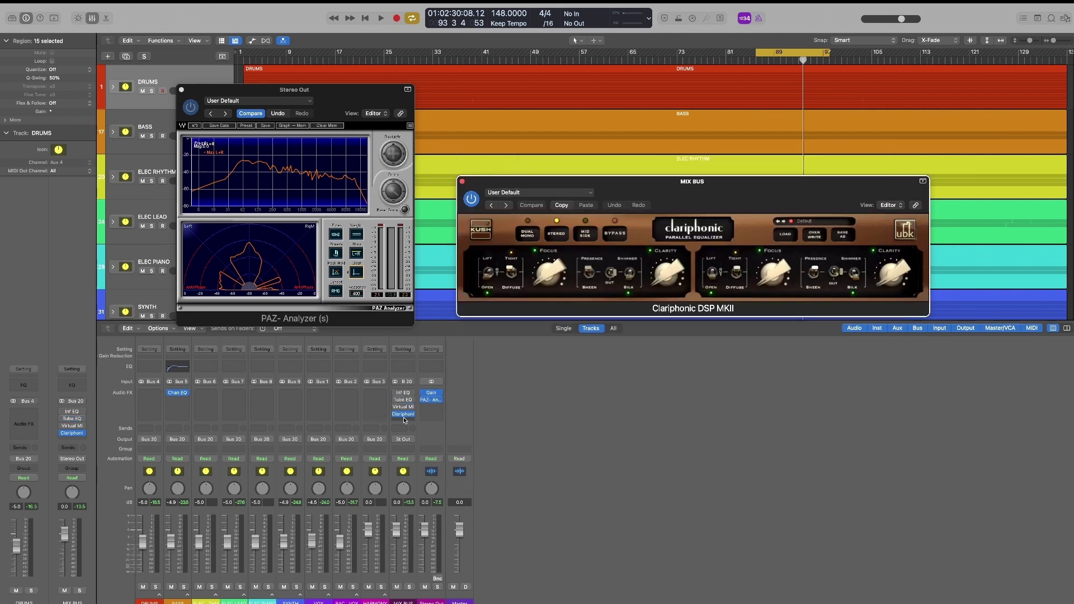
Arrange the Clariphonic and PAZ Analyzer windows side by side and start playback
mouse_move(679, 197)
left_mouse_down()
mouse_move(720, 213)
mouse_move(689, 157)
mouse_move(714, 178)
mouse_move(684, 192)
left_mouse_up()
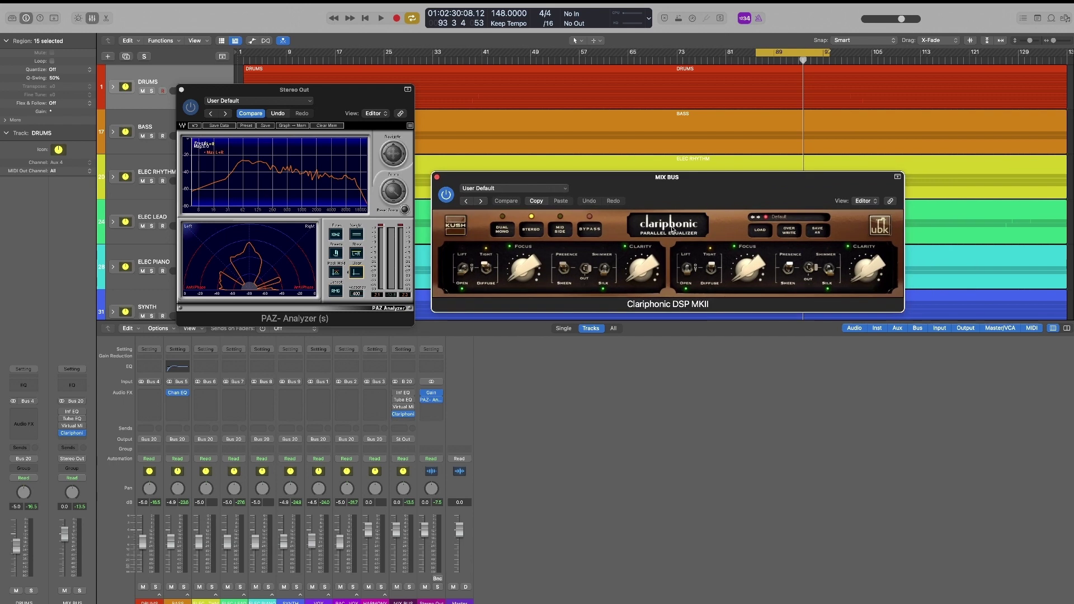
left_click_drag(707, 184, 711, 182)
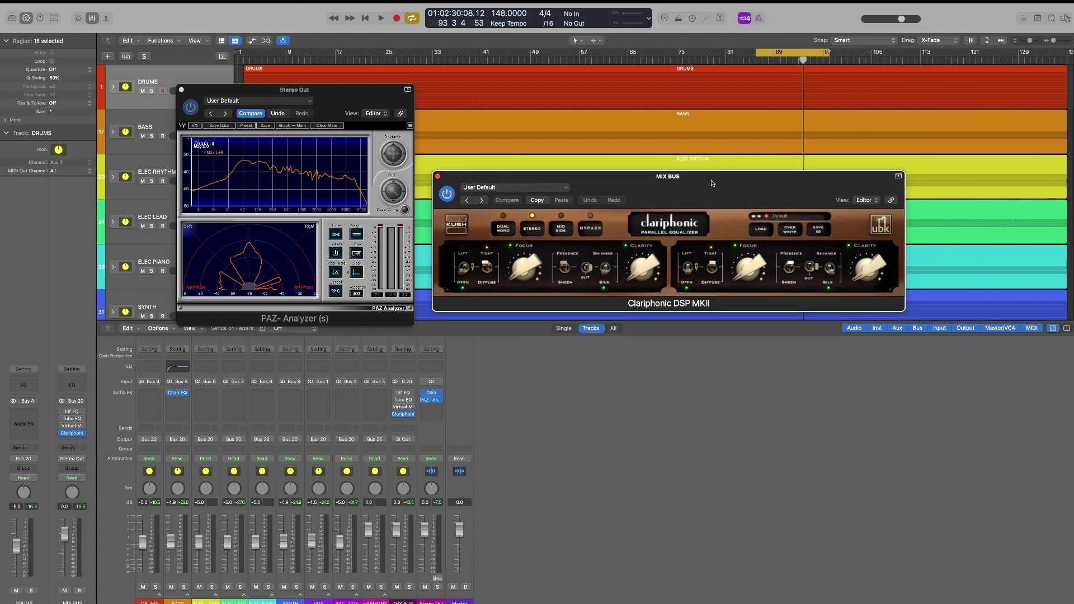
left_click_drag(339, 112, 357, 193)
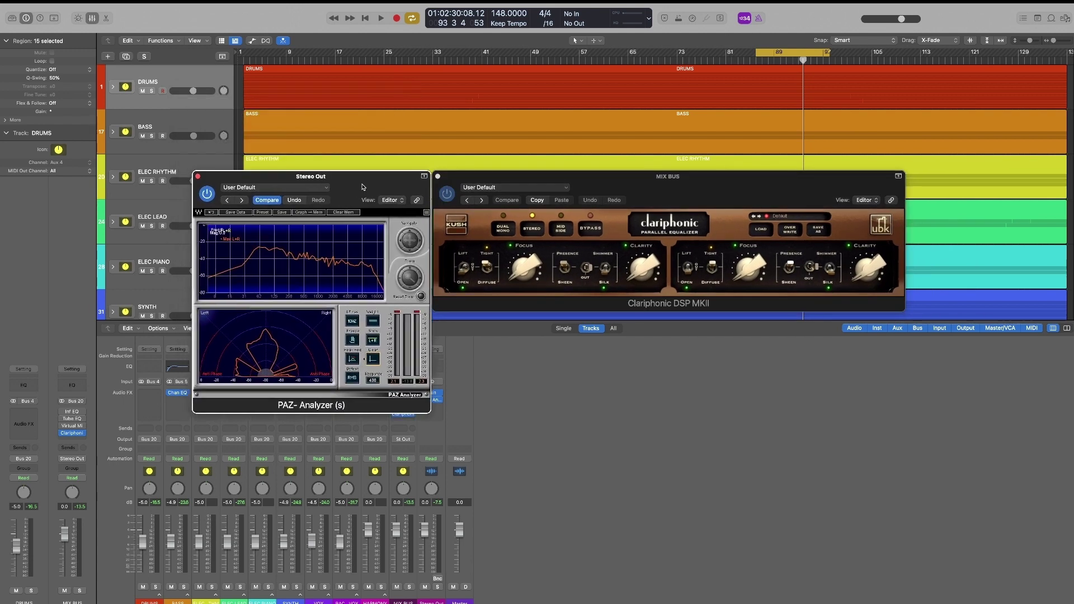
left_click(667, 185)
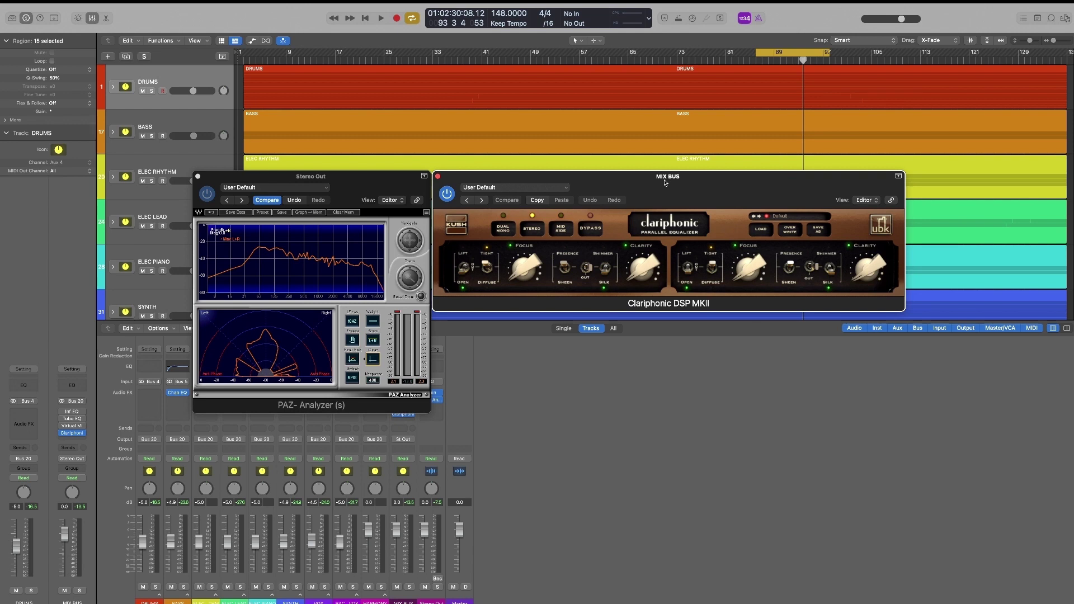
left_click_drag(668, 178, 672, 180)
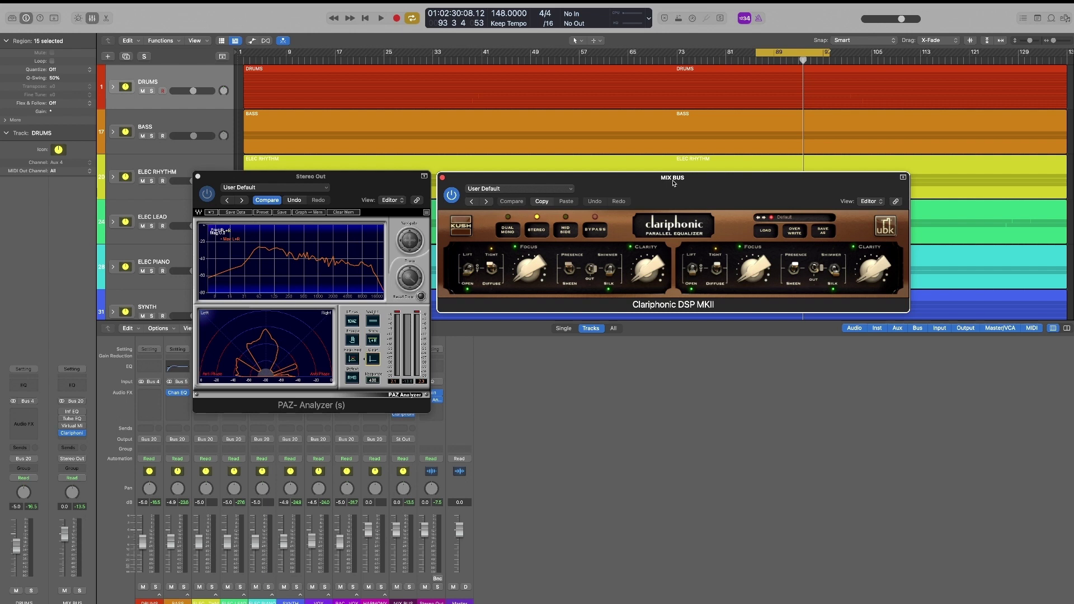
left_click_drag(672, 180, 666, 179)
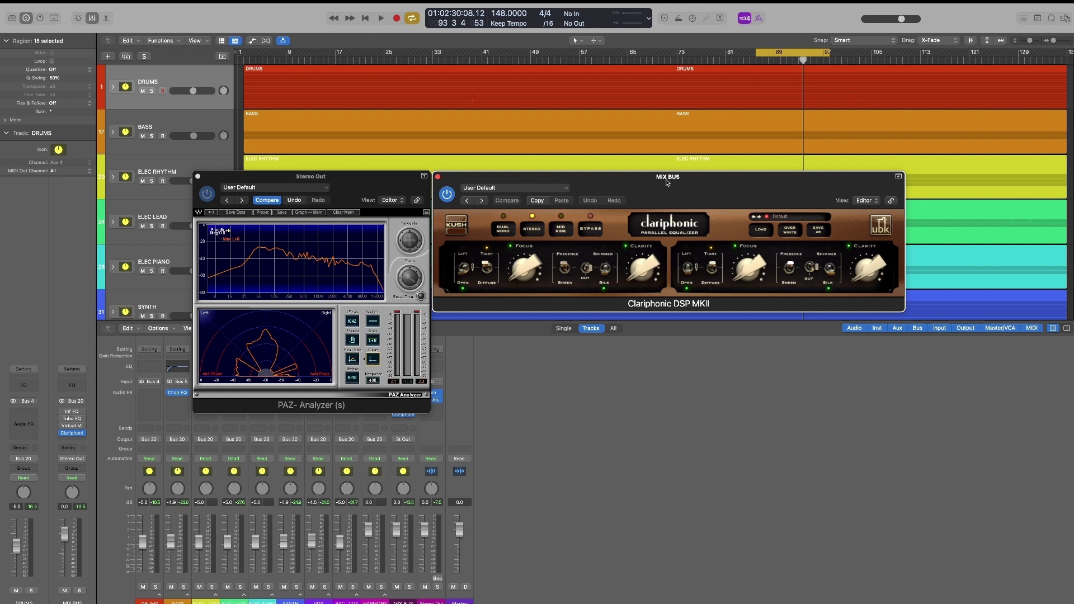
left_click_drag(662, 185, 694, 196)
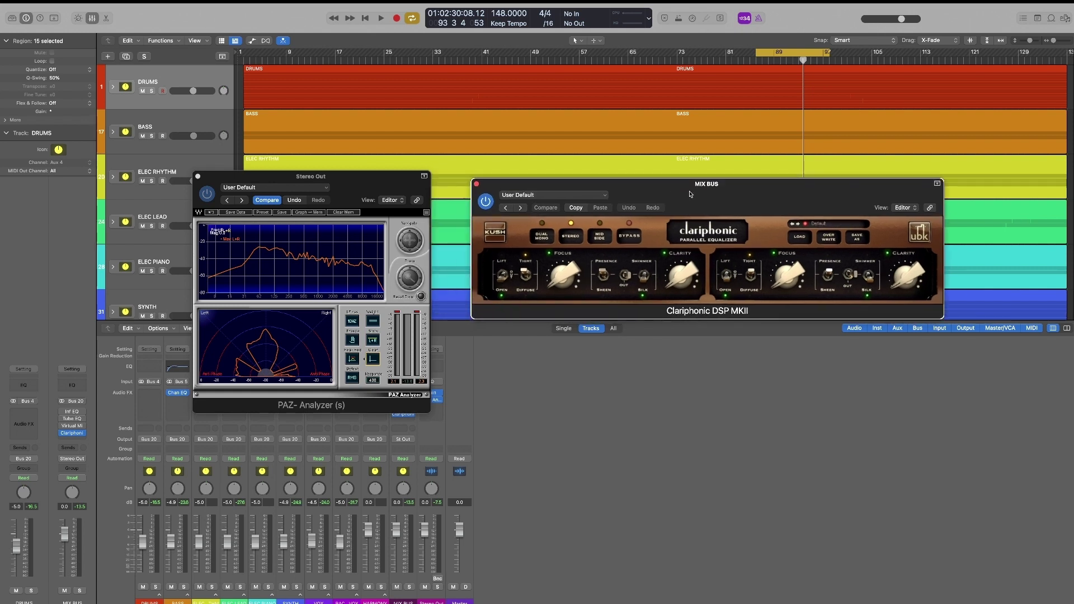
left_click_drag(690, 194, 694, 174)
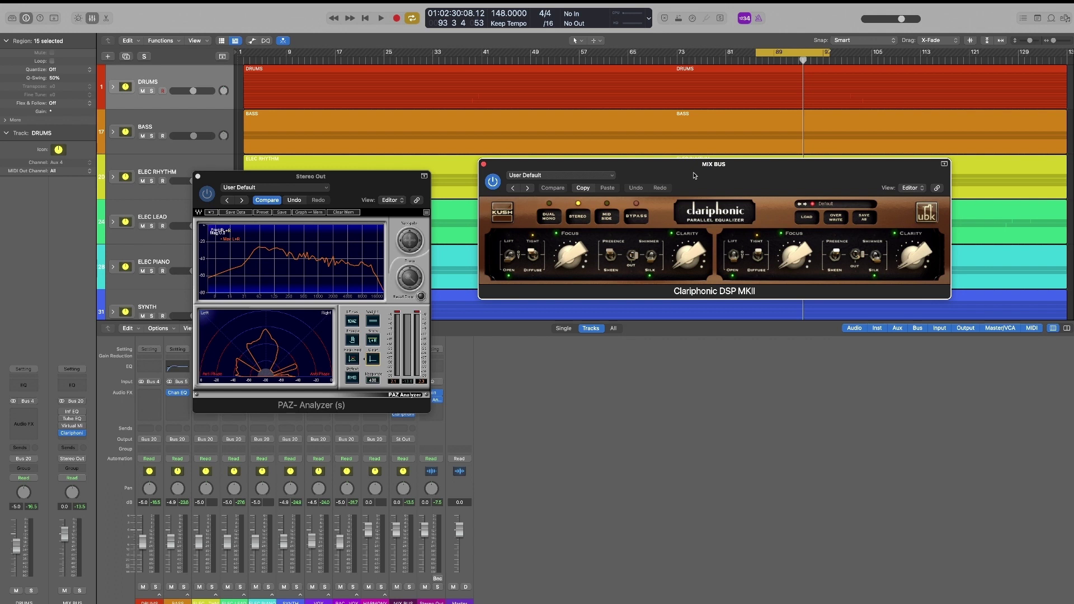
left_click_drag(693, 175, 714, 191)
mouse_move(378, 178)
left_mouse_down()
mouse_move(383, 77)
mouse_move(432, 92)
left_mouse_up()
key("space")
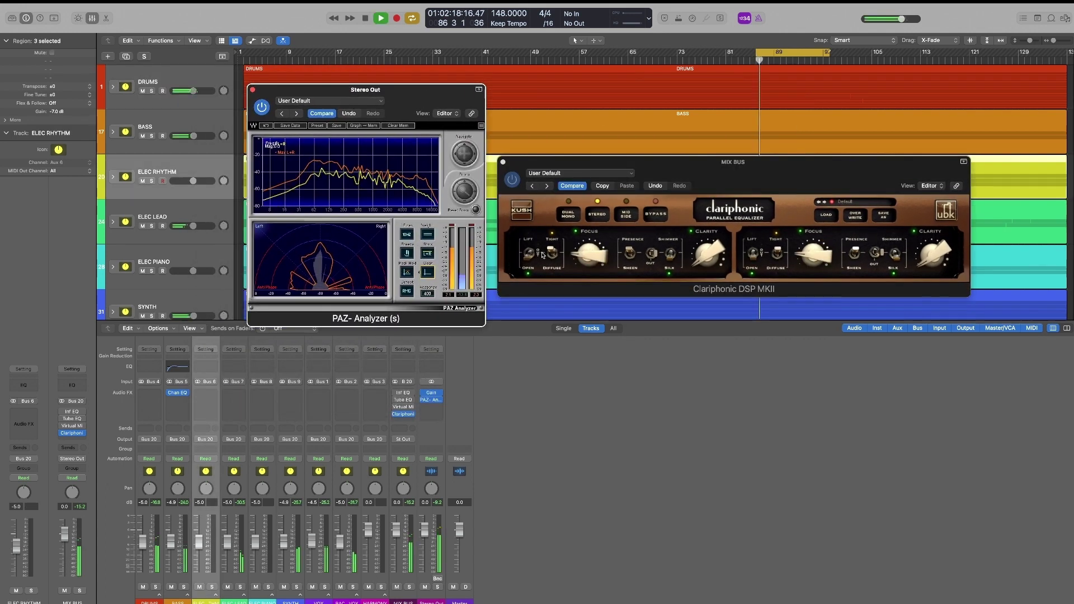
Set the mix bus Clariphonic focus character to Diffuse and move its window lower
left_click(541, 254)
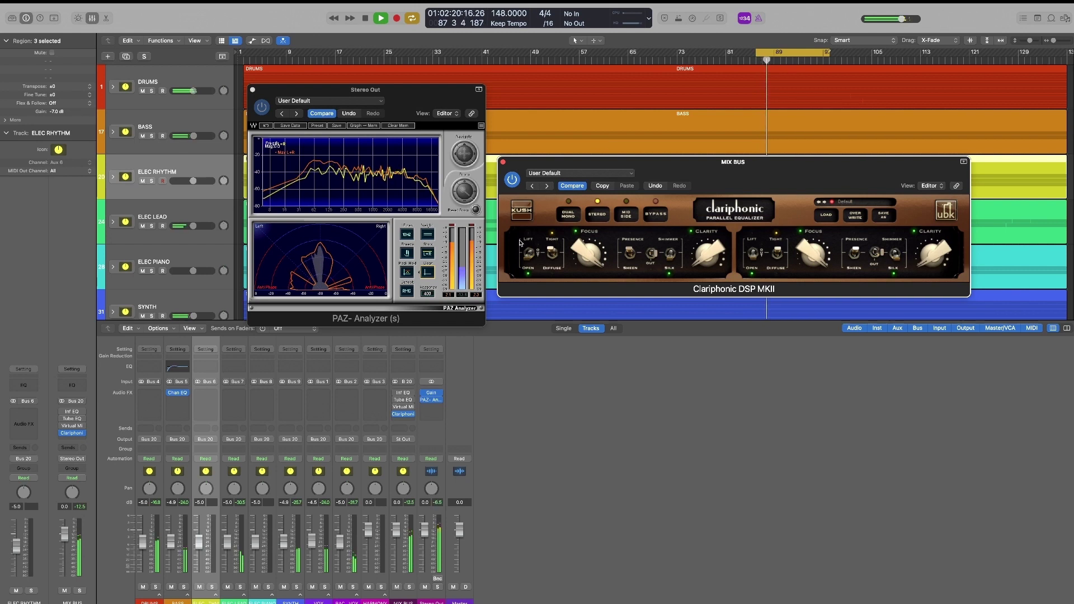
left_click(552, 252)
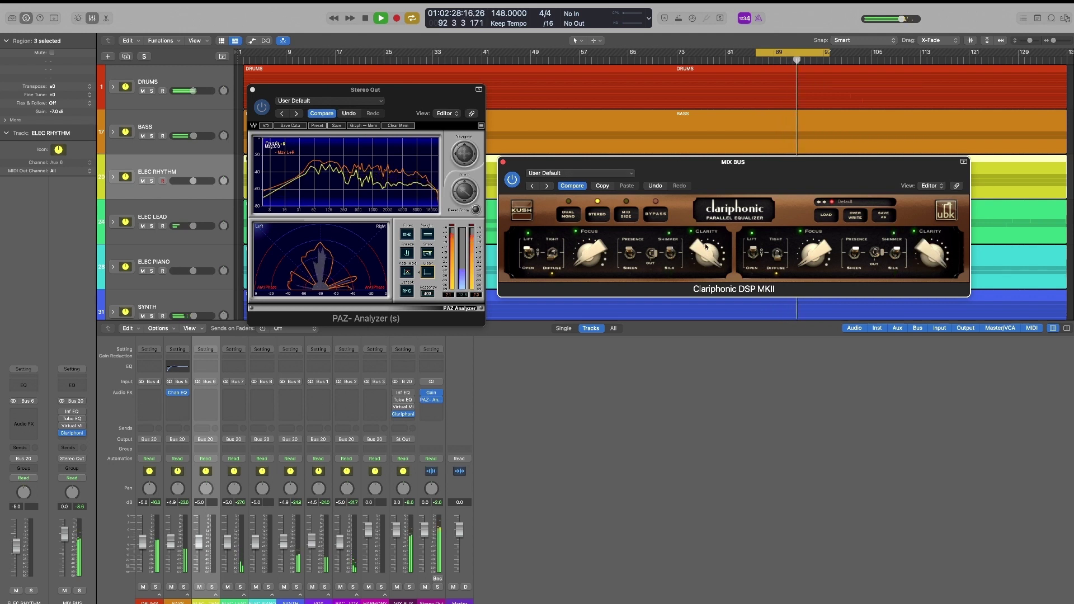
left_click_drag(705, 246, 691, 308)
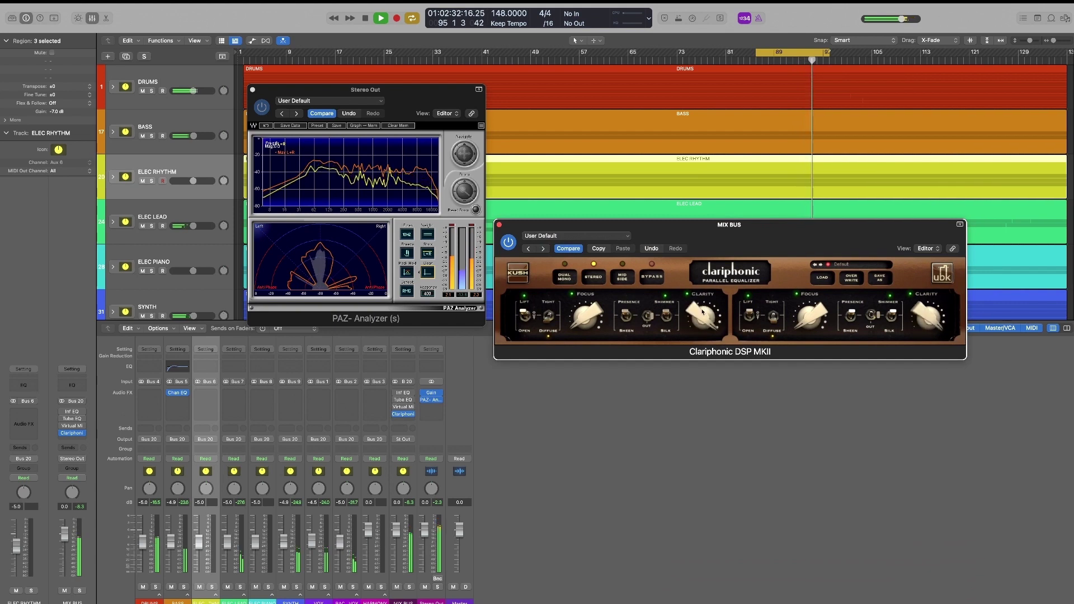
A/B the Clariphonic against the unprocessed mix by toggling its insert bypass several times
left_click(395, 409)
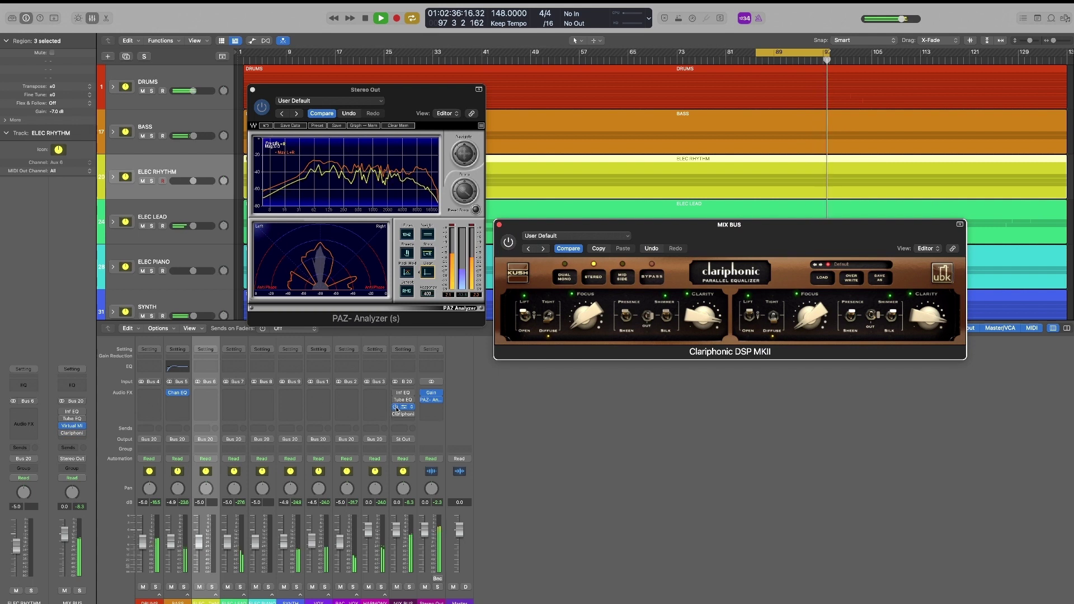
left_click(395, 408)
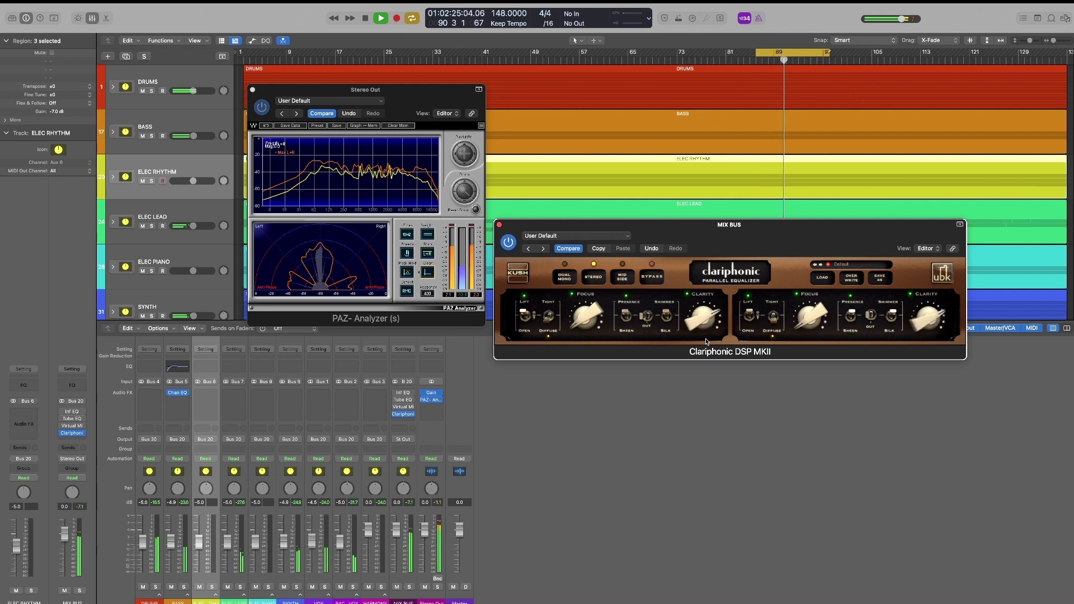
left_click(396, 415)
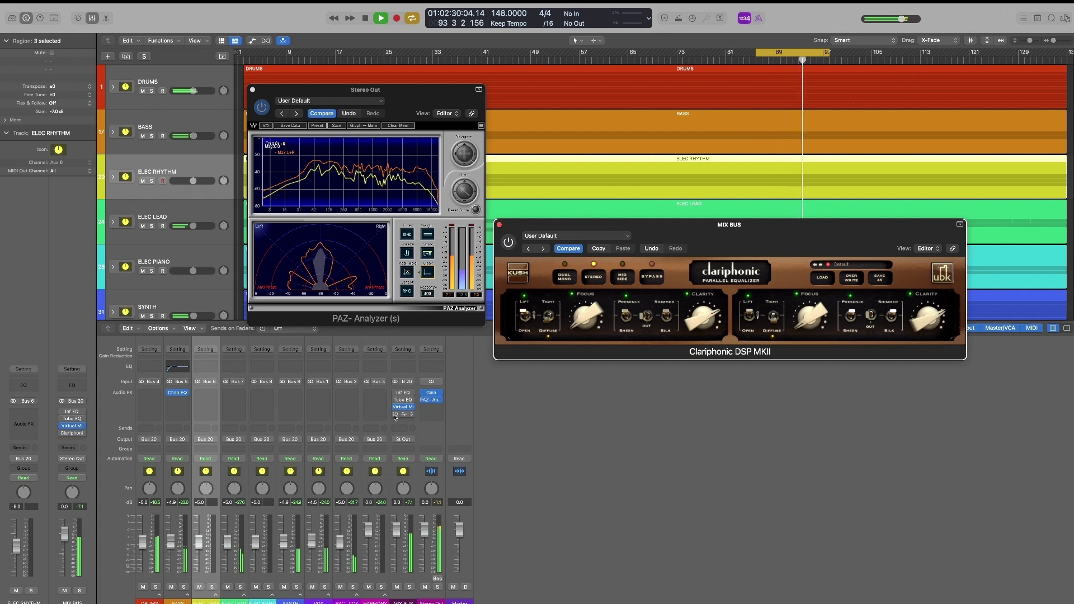
left_click(508, 242)
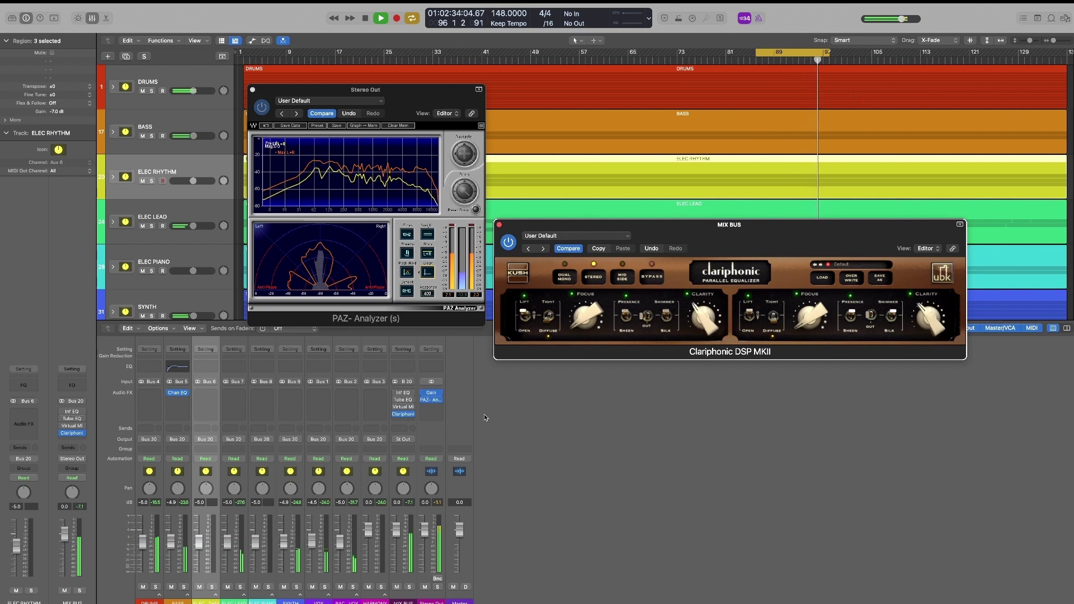
left_click(395, 415)
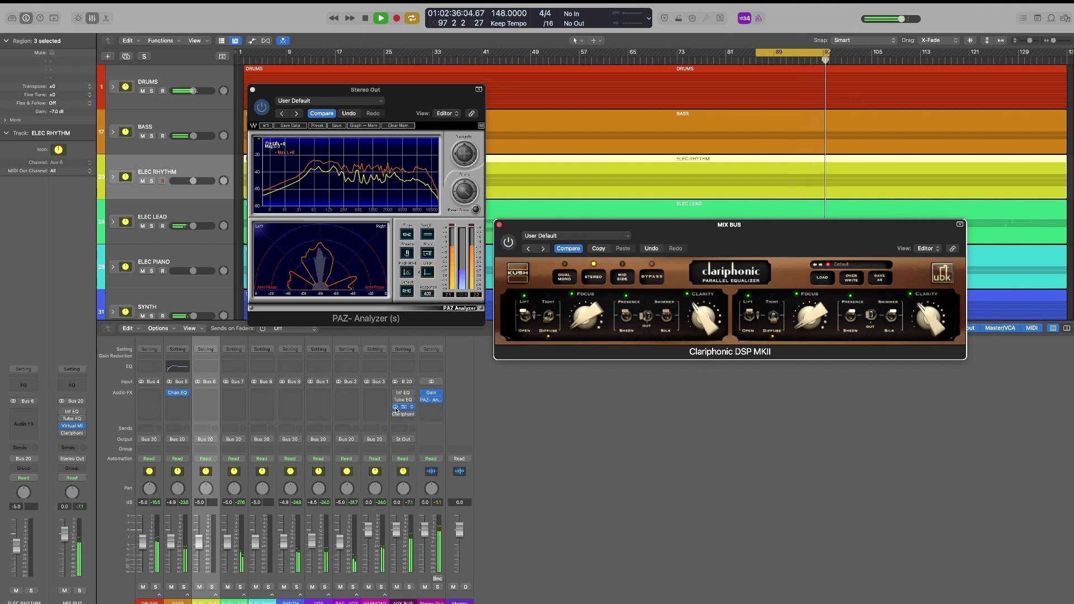
left_click(395, 415)
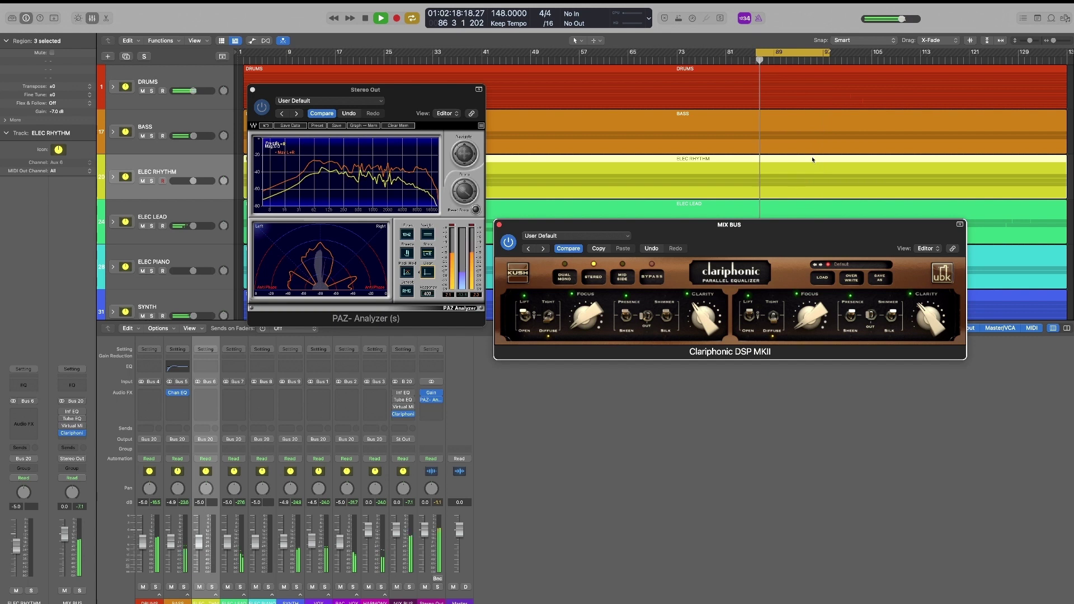
Adjust the Clarity amount, dismiss the Clariphonic window and stop playback
left_click(703, 318)
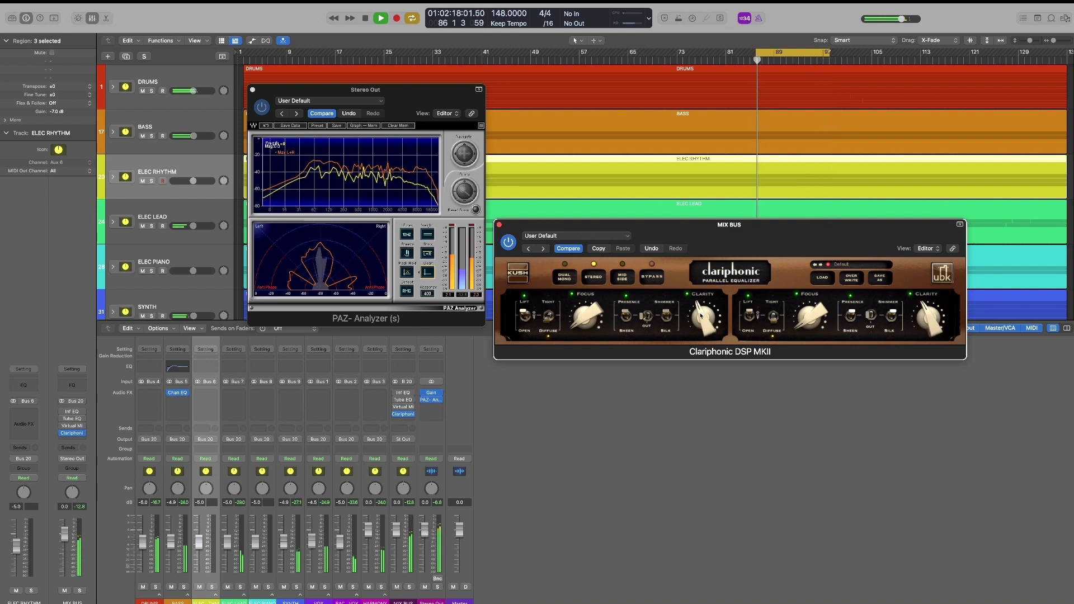
left_click(501, 227)
key("space")
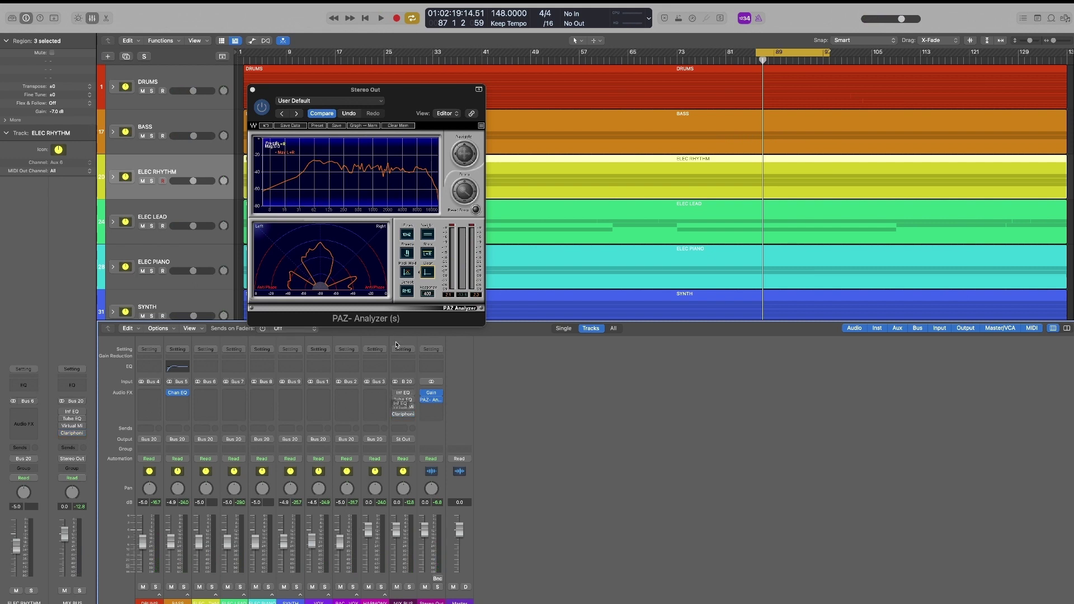
left_click(413, 362)
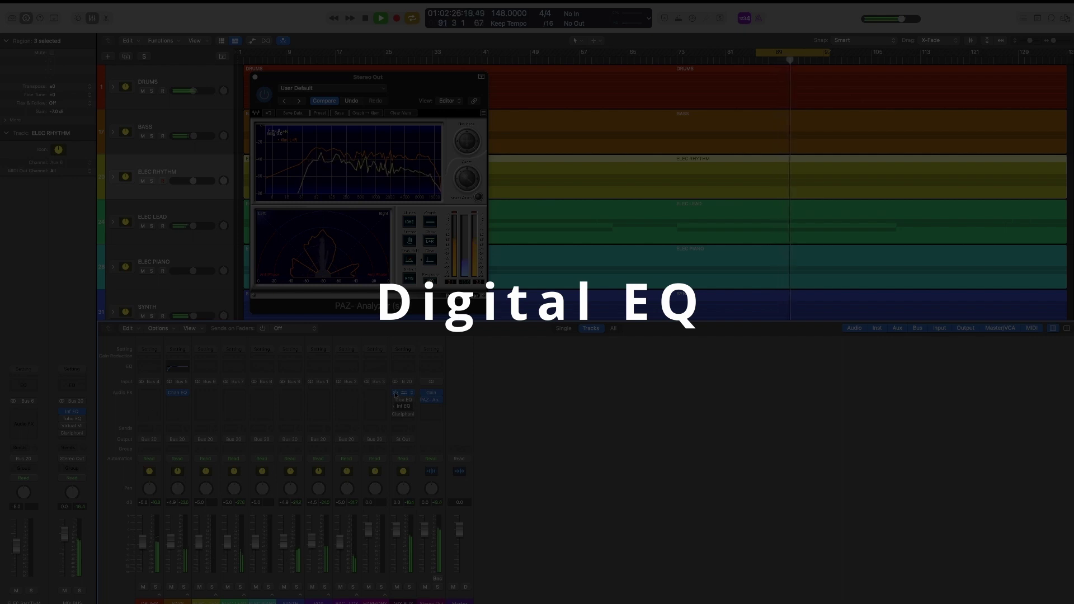
Switch the MIX BUS inserts so the Infinity EQ is the one being auditioned
left_click(395, 393)
left_click(437, 453)
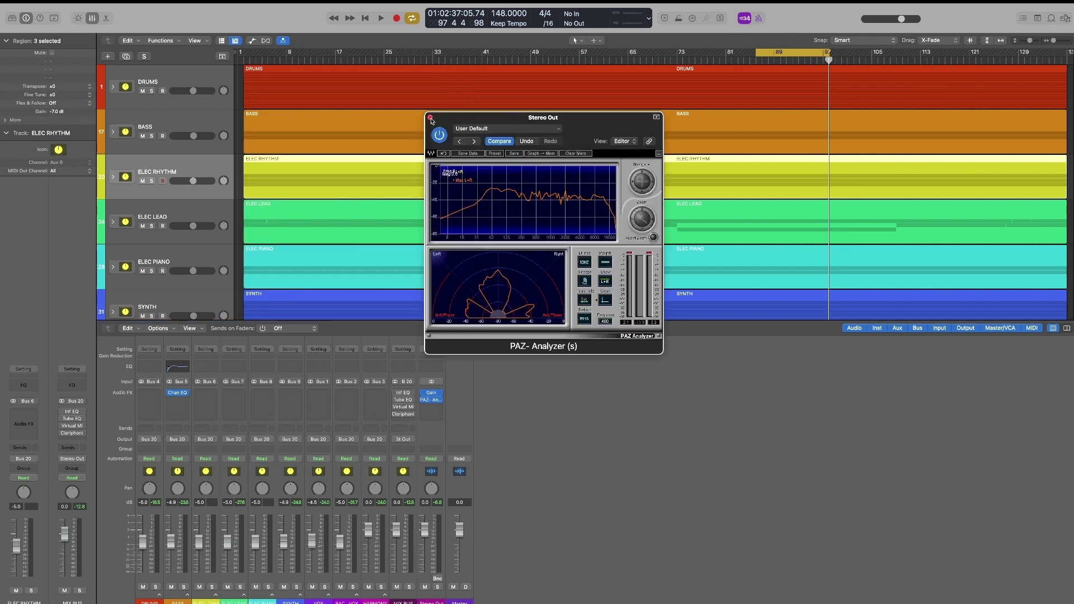
Dismiss the PAZ Analyzer window and turn off Cycle looping with C
key("super+w")
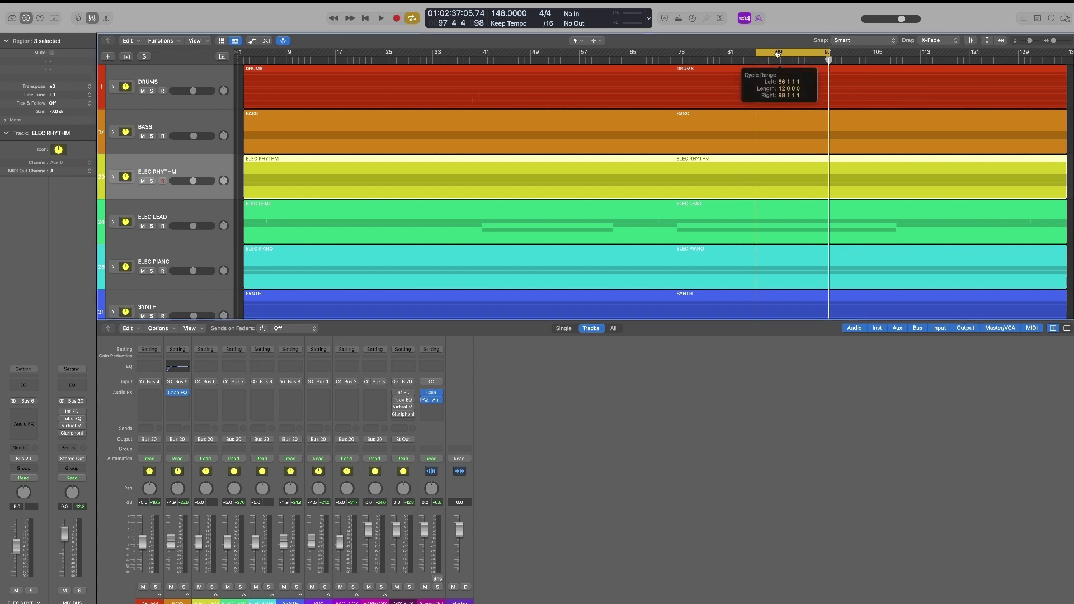
key("c")
scroll(722, 178, "down", 3)
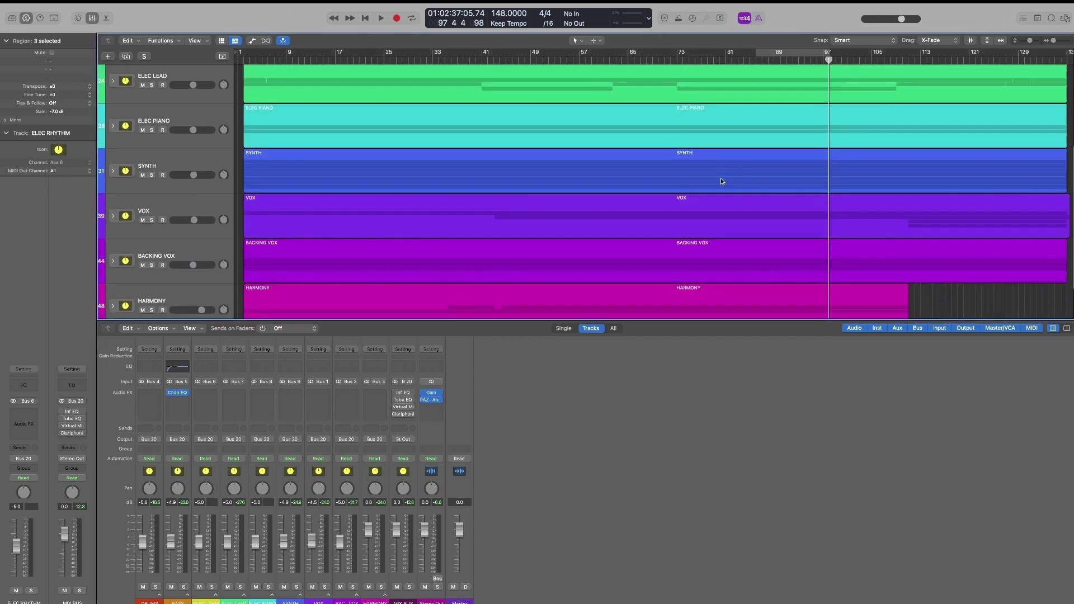
scroll(720, 177, "down", 2)
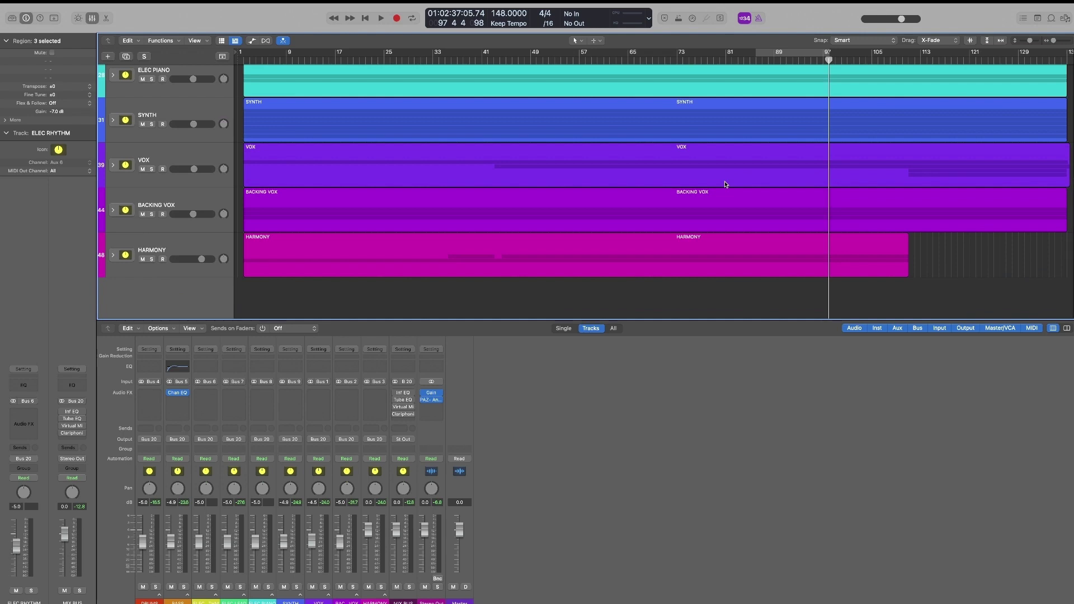